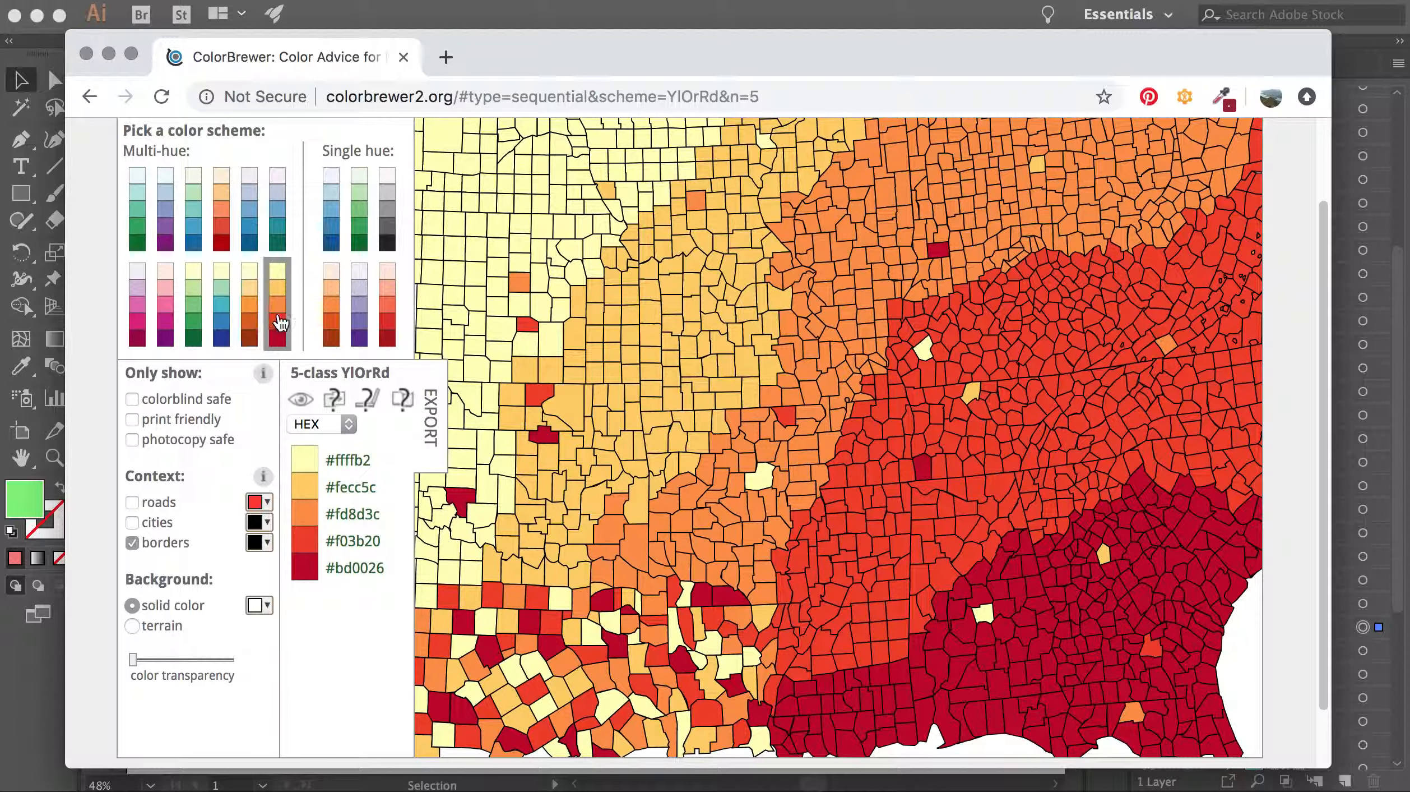
- Choose the multi-hue OrRd sequential colour scheme and review the data class options, keeping five classes
left_click(224, 205)
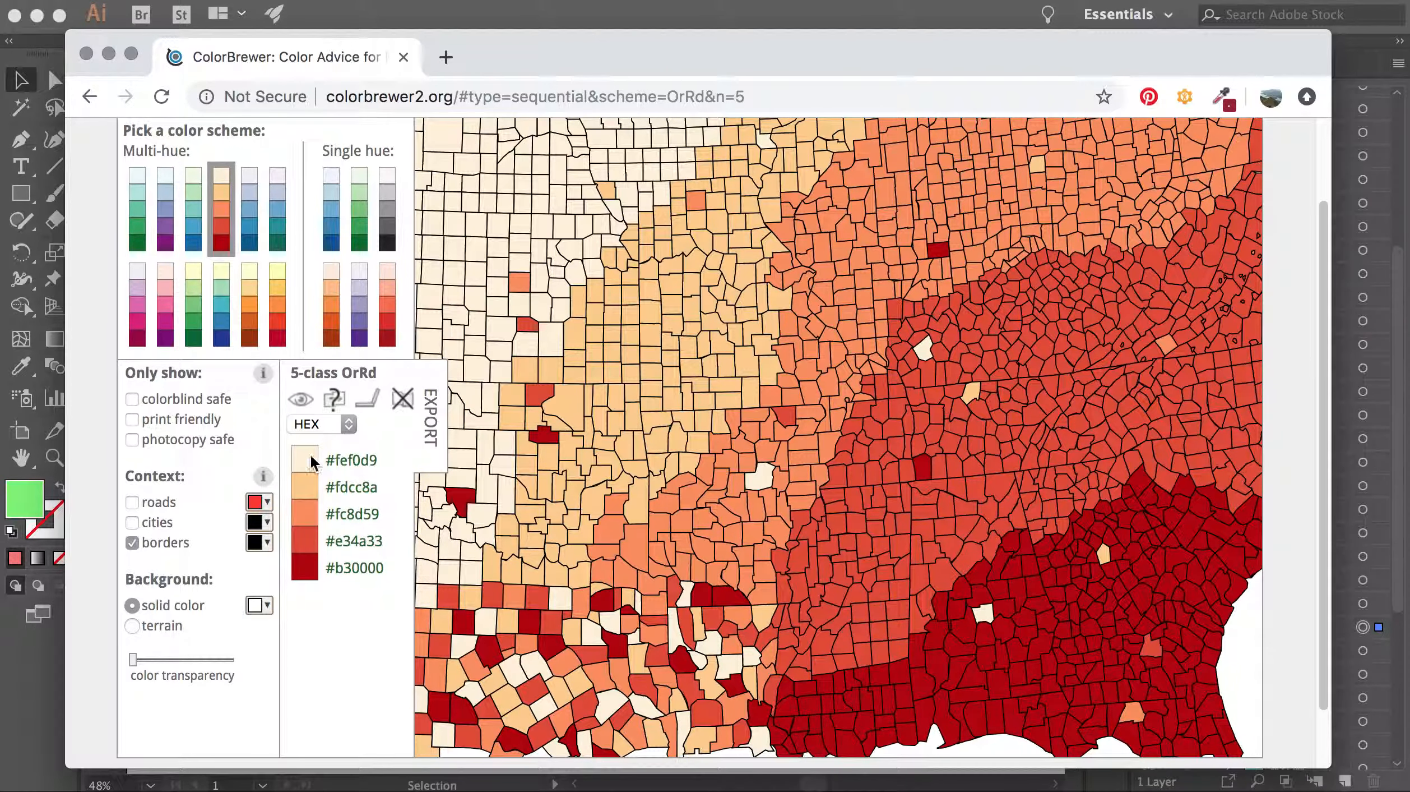
scroll(339, 253, "up", 3)
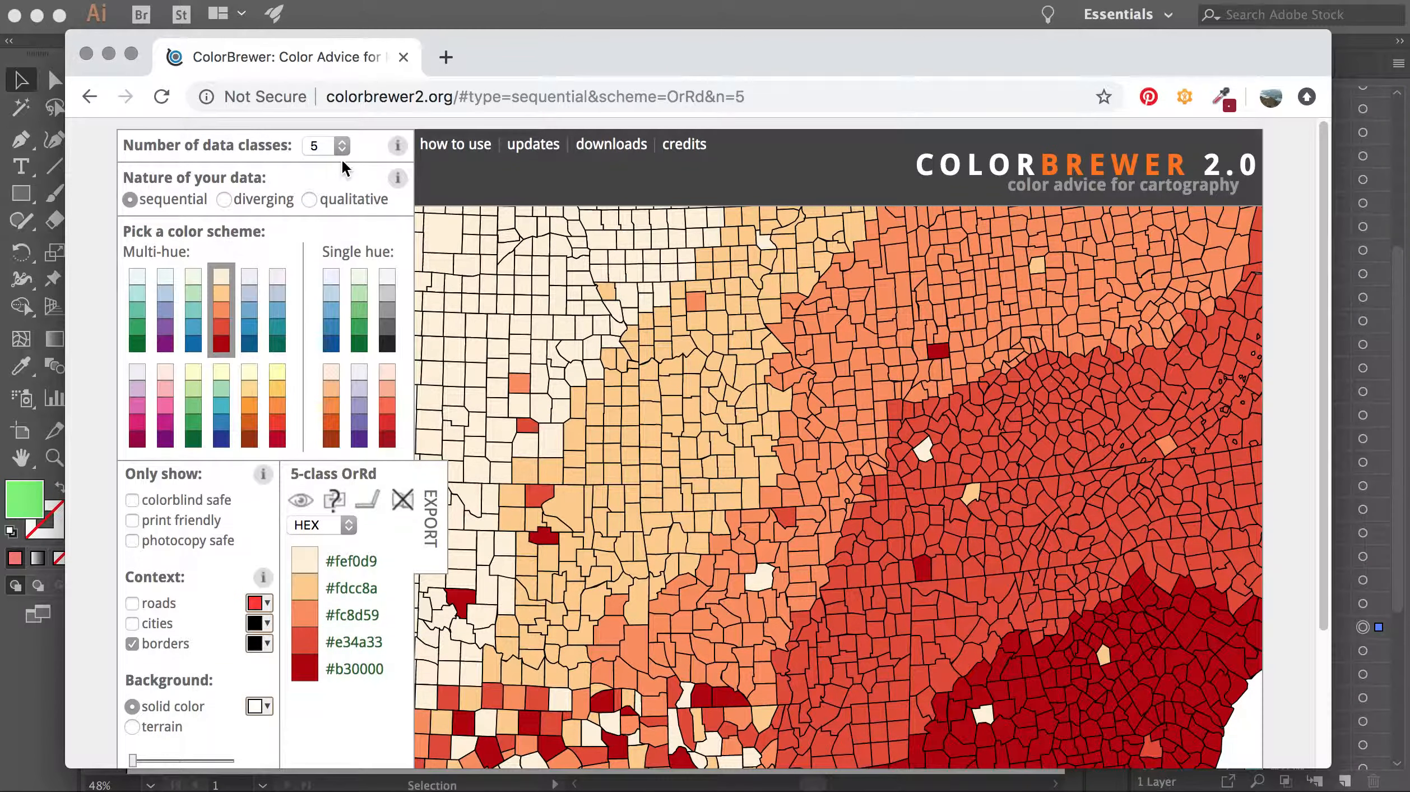
left_click(328, 147)
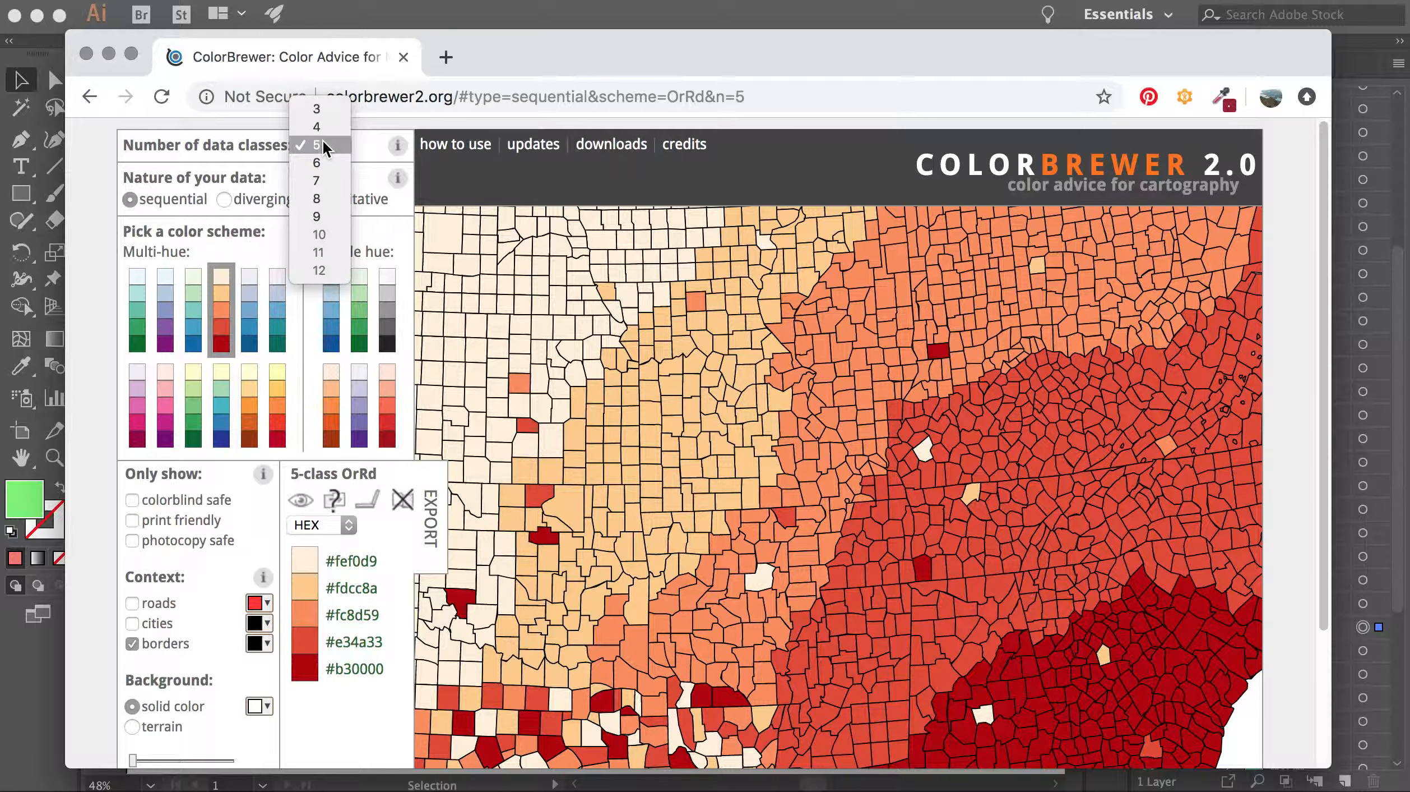
left_click(317, 109)
left_click(323, 145)
left_click(316, 180)
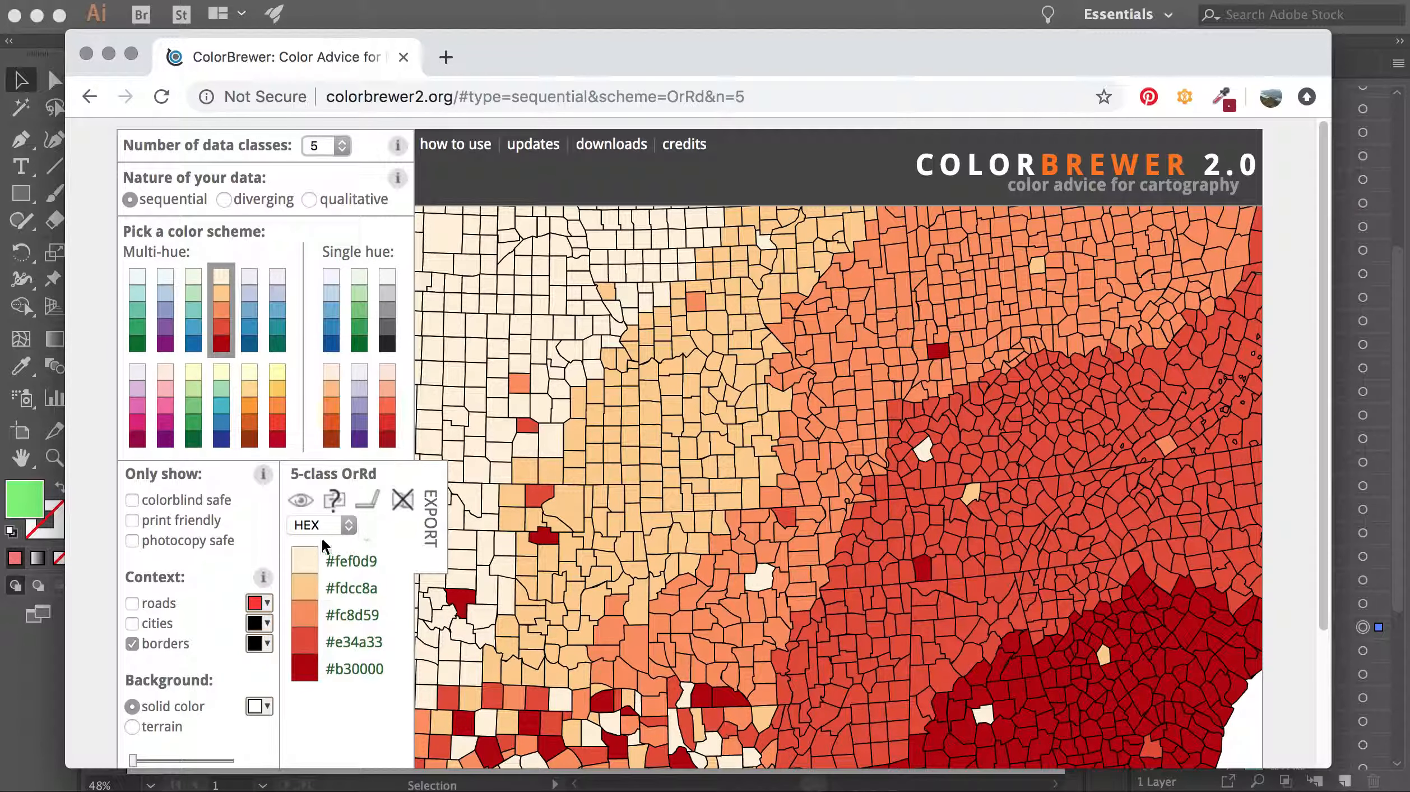
- Copy the hex code fef0d9 of the lightest colour in the 5-class OrRd palette
scroll(324, 543, "down", 3)
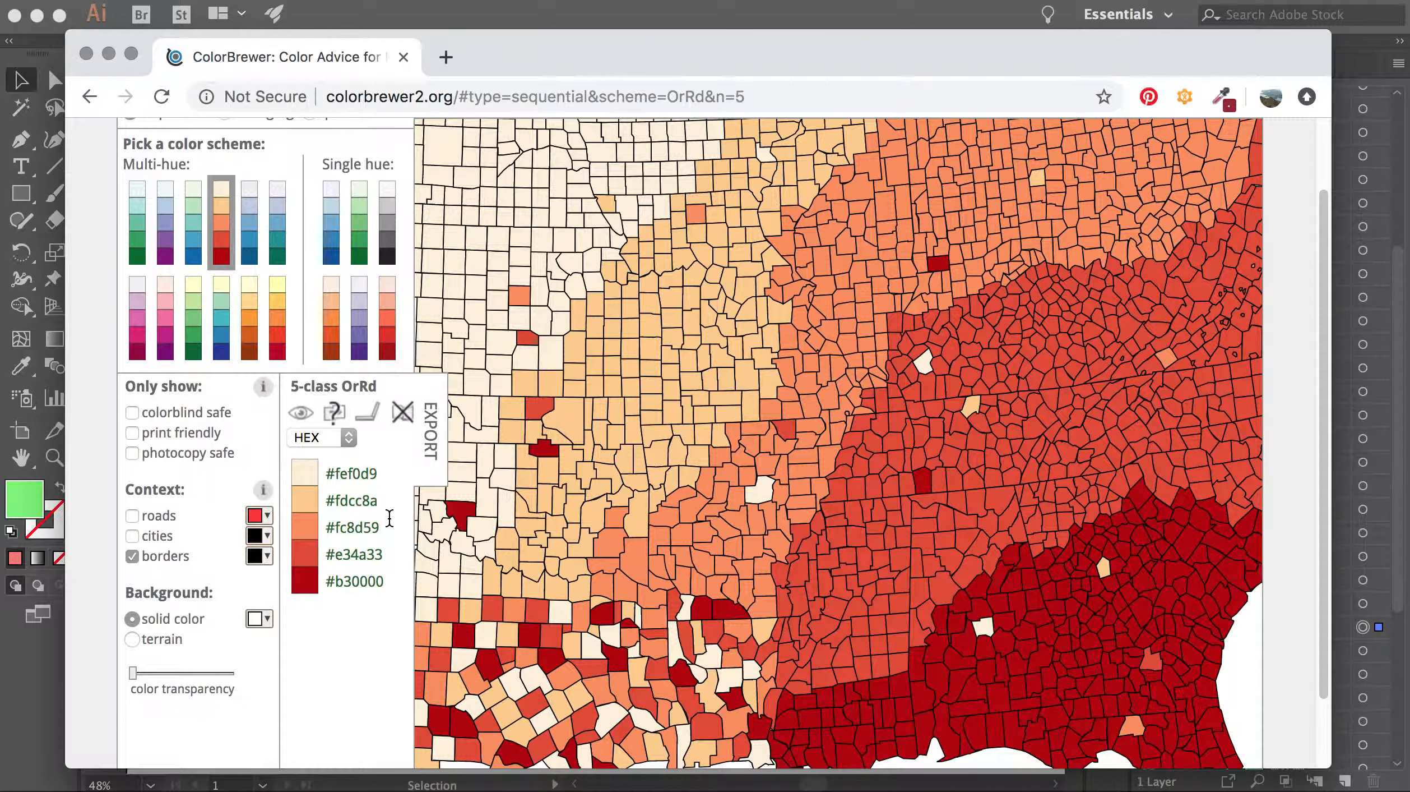
scroll(359, 504, "down", 2)
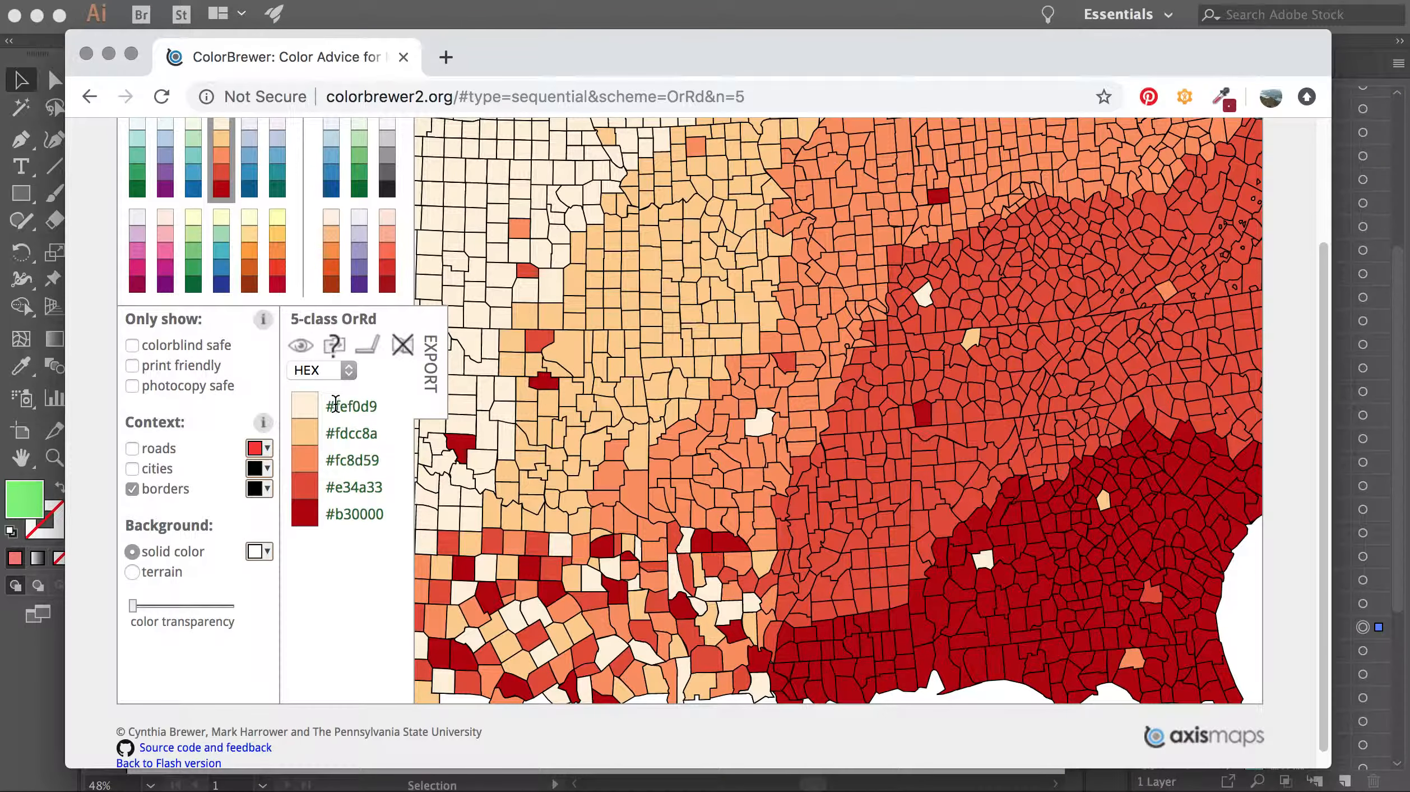
left_click_drag(335, 402, 386, 403)
key("super+c")
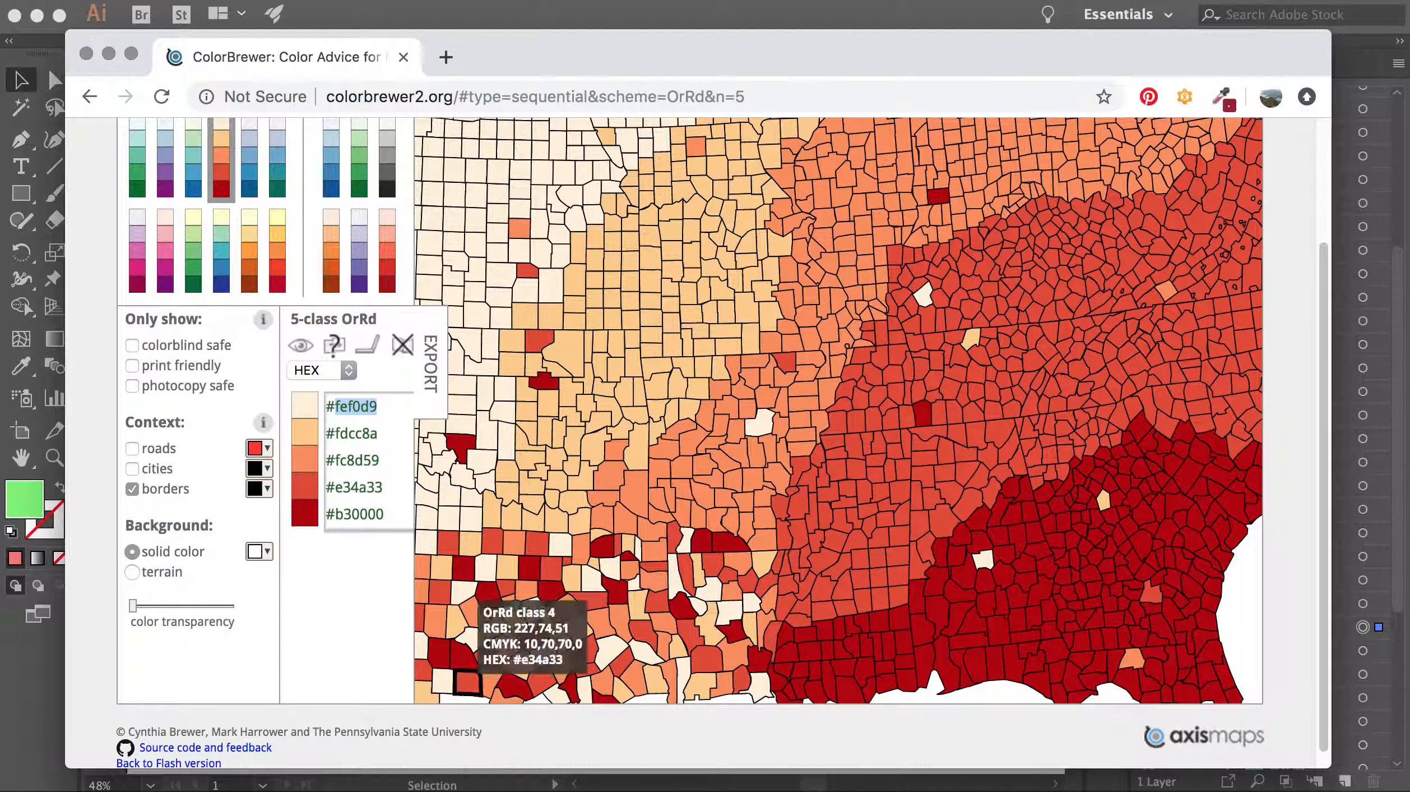
- Switch to Illustrator and set the fill of the large turquoise west coast state to #fef0d9
left_click(574, 785)
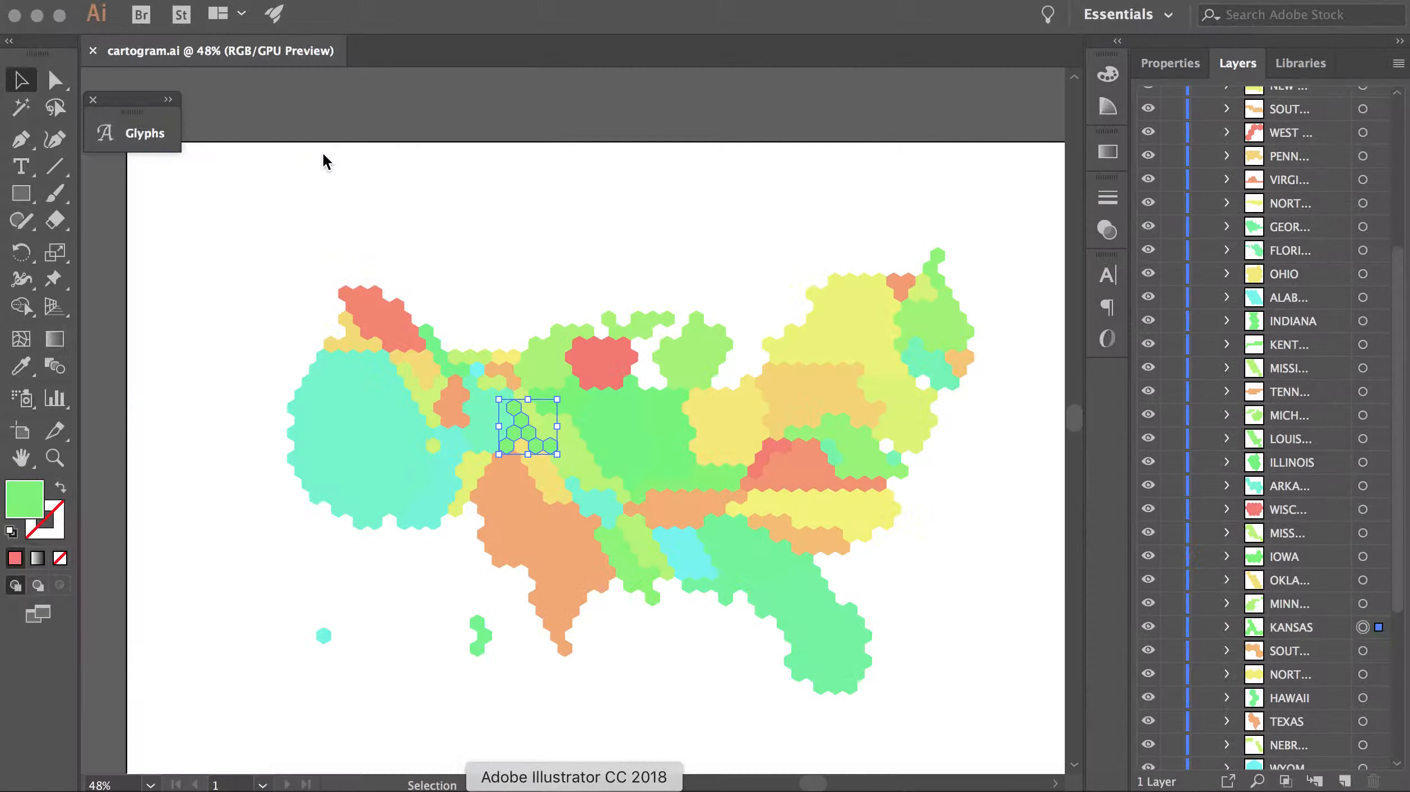
left_click(315, 427)
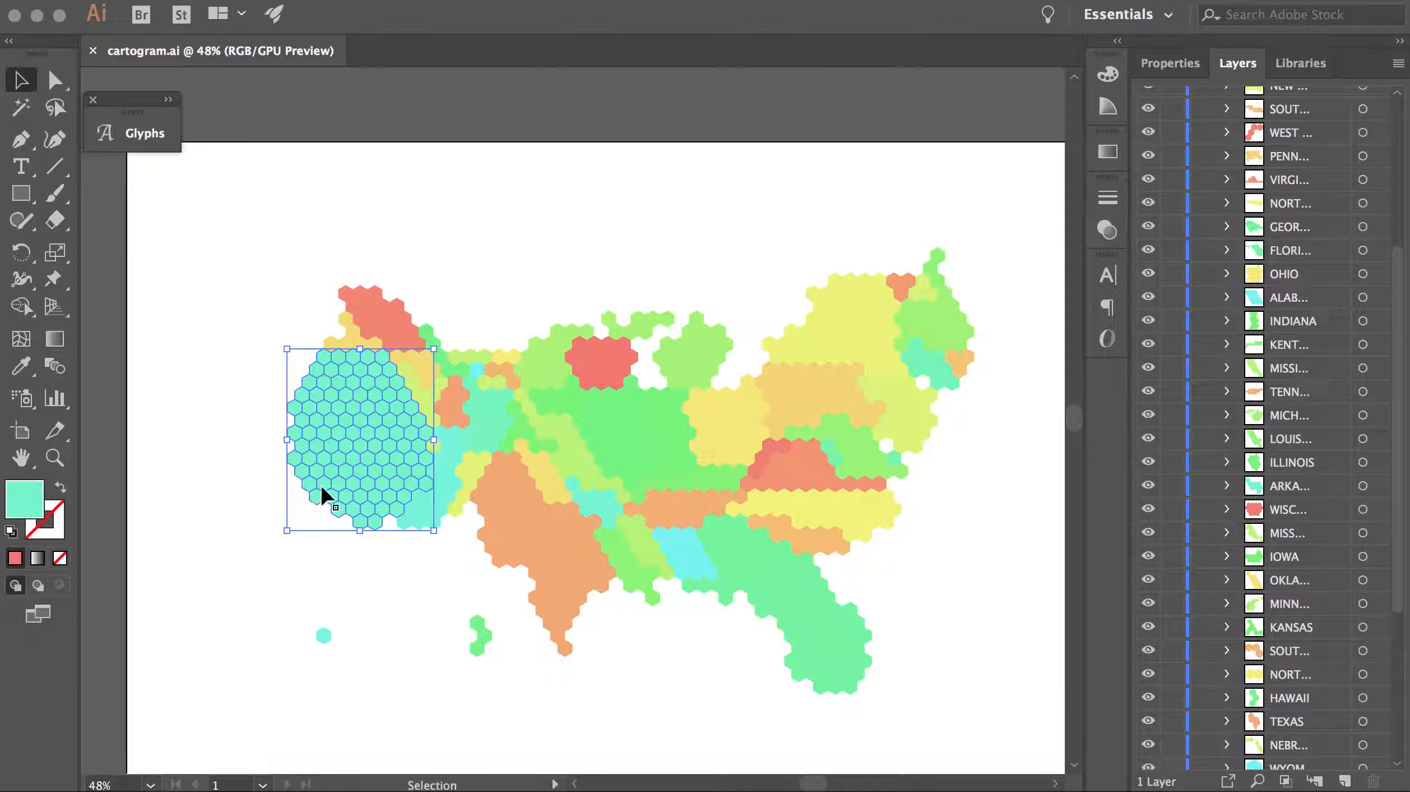
double_click(24, 498)
left_click_drag(850, 537, 773, 537)
key("super+v")
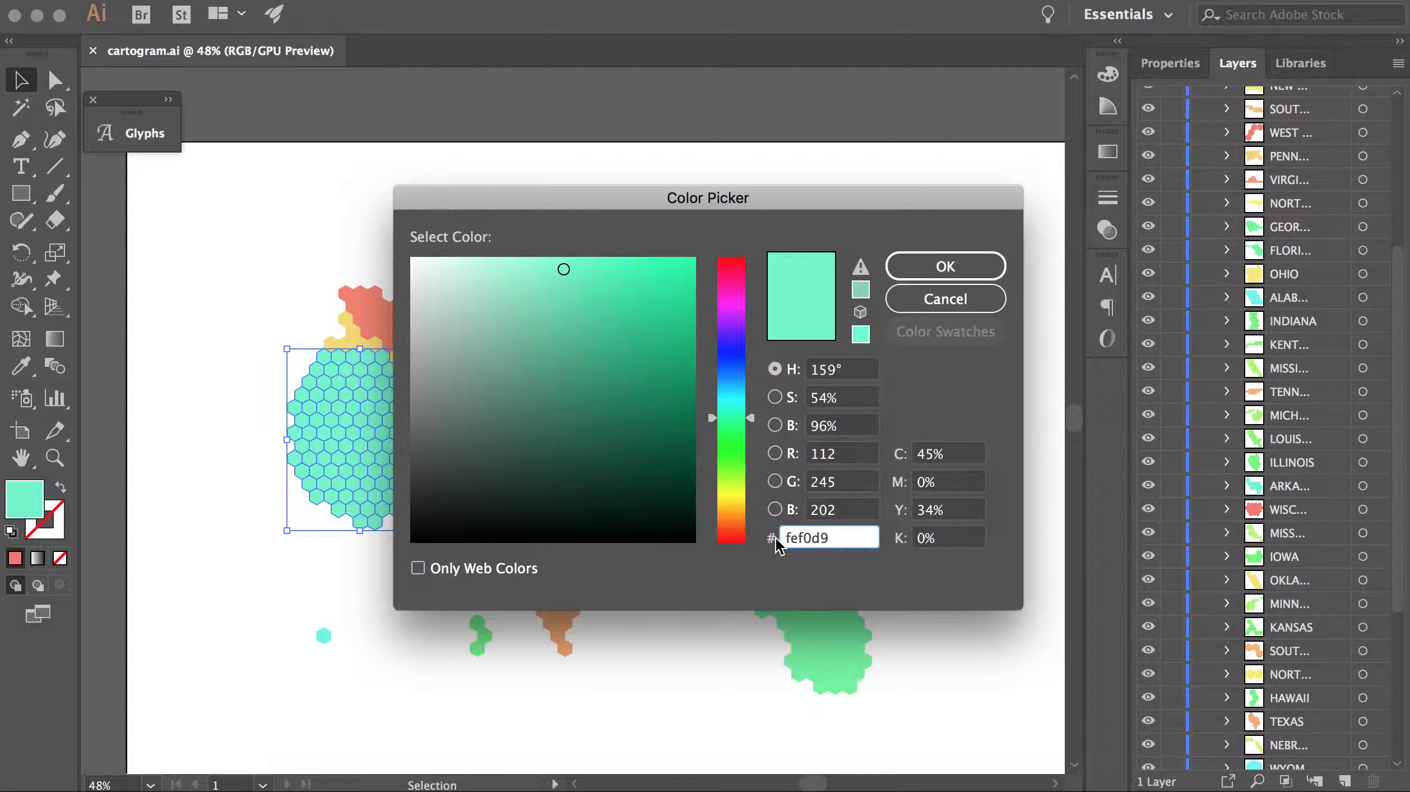
left_click(946, 266)
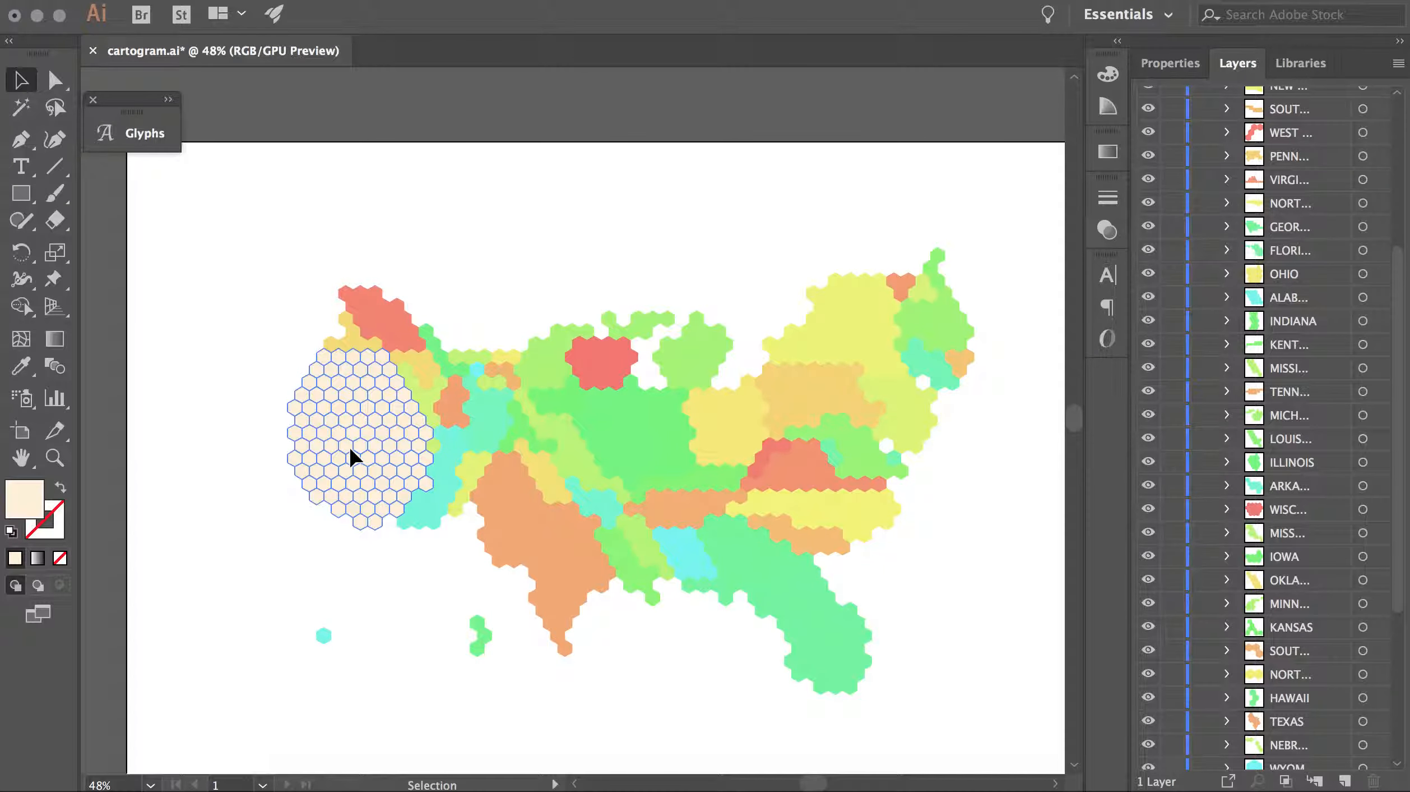
- Recolour Minnesota with the Eyedropper by sampling the cream fill of the large west coast state, and deselect it
left_click(560, 374)
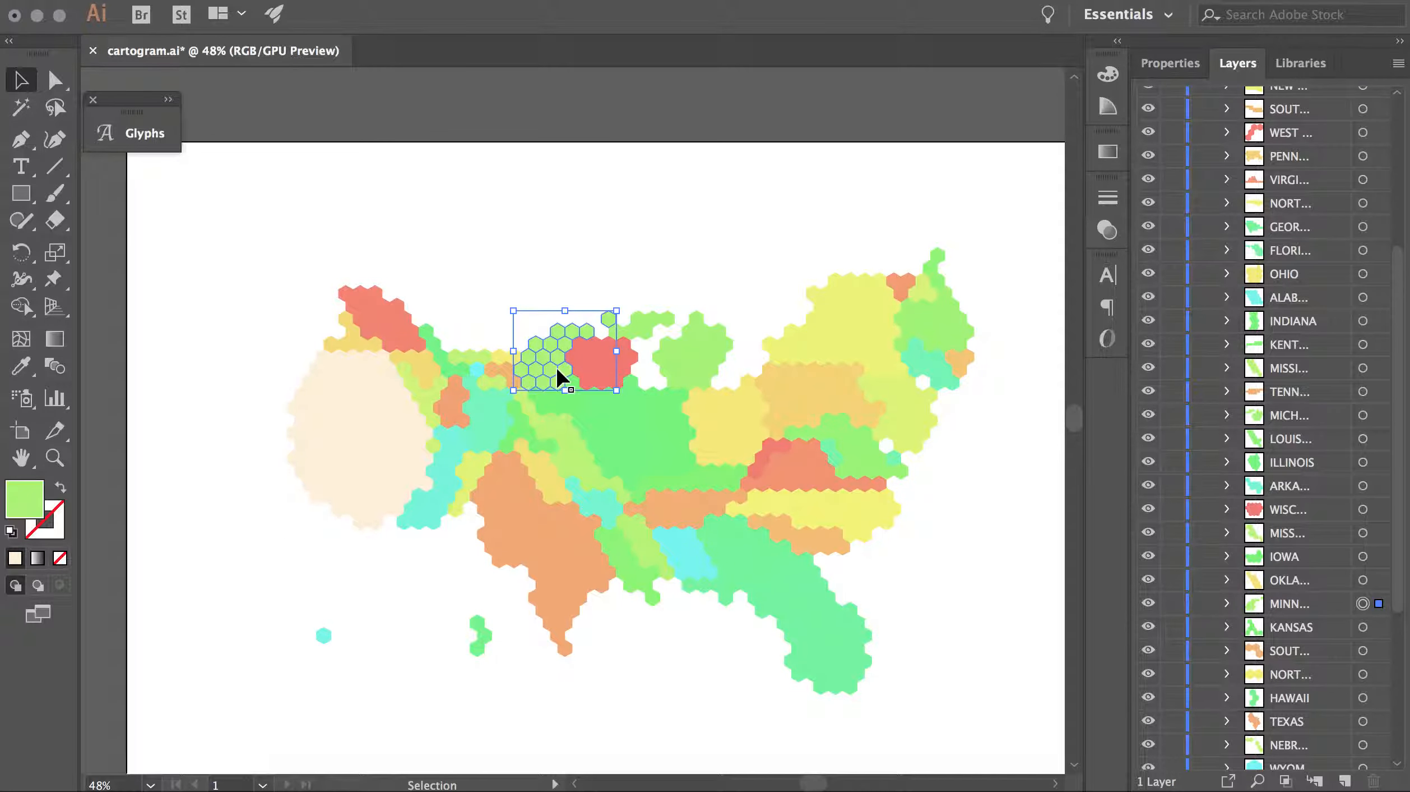
key("i")
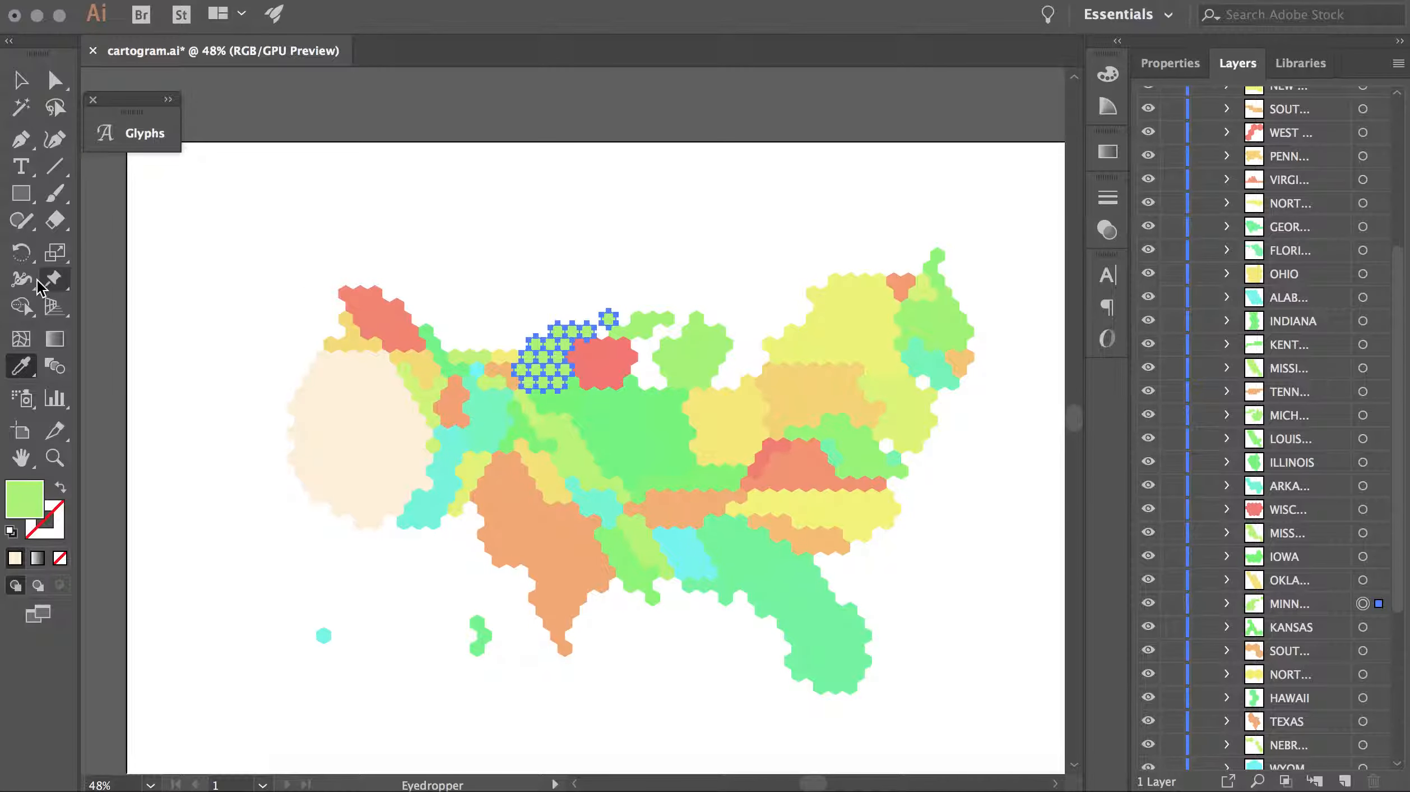
left_click(399, 444)
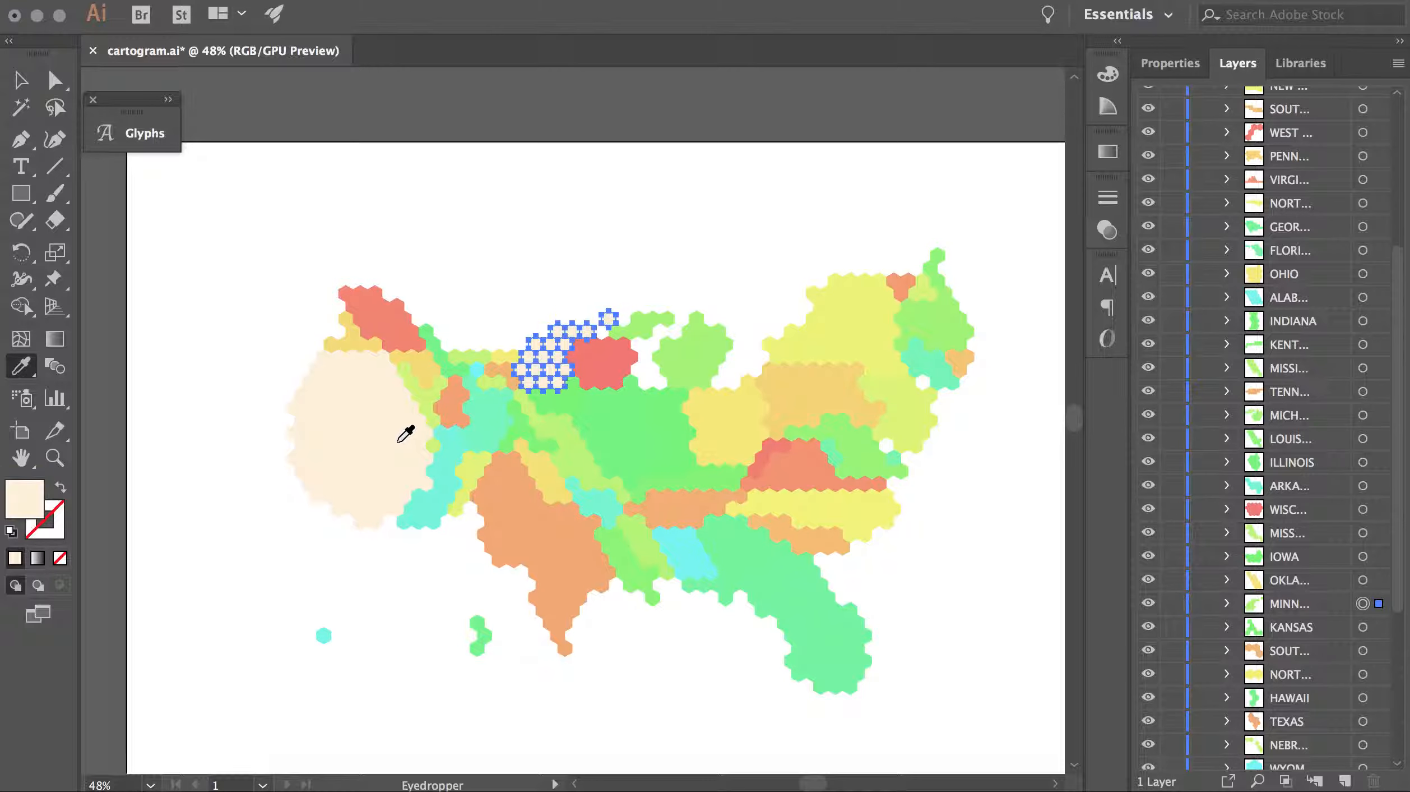
left_click(17, 83)
left_click(554, 227)
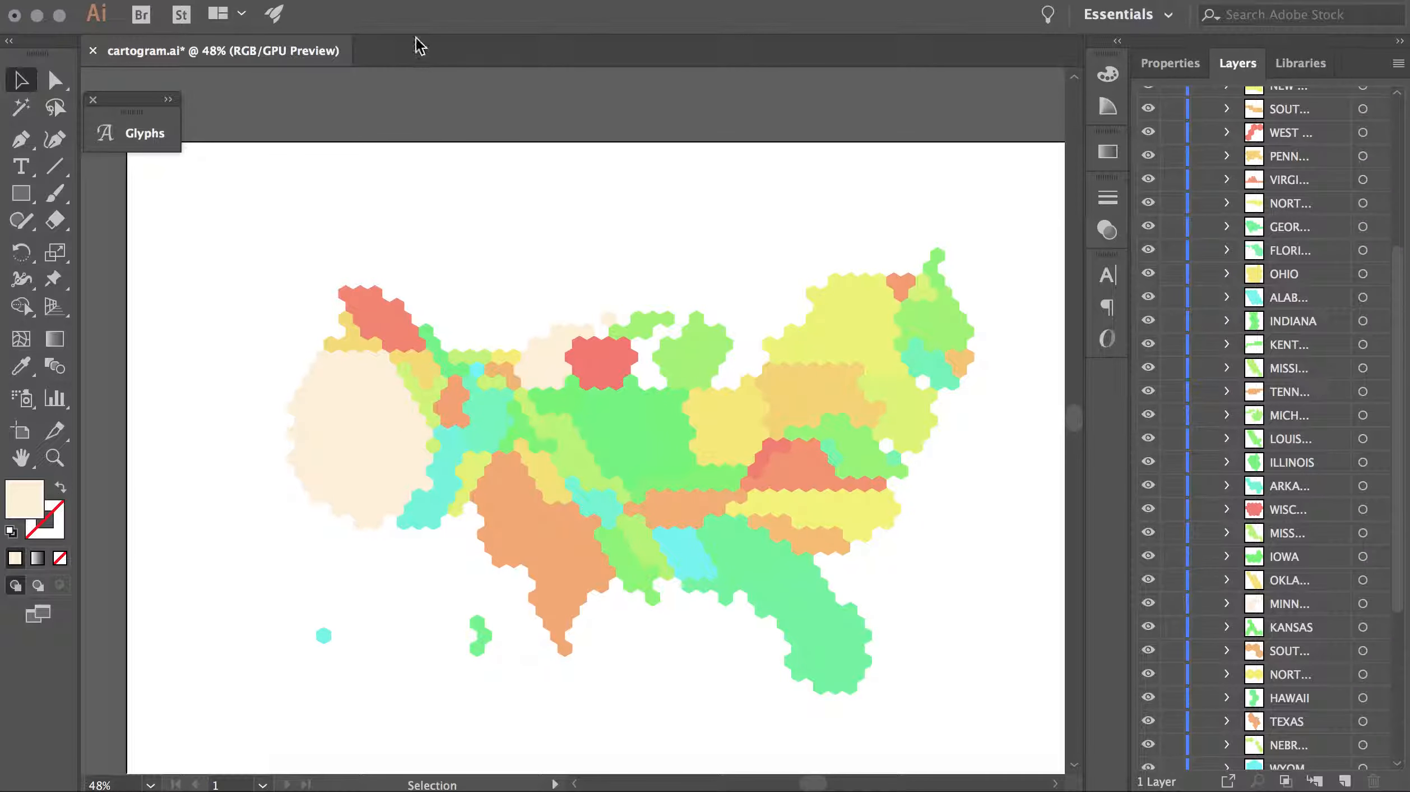
- Uncover the ColorBrewer palette, apply its #fc8d59 swatch to the red northwestern corner state with the Eyedropper, and restore the window's place
left_click_drag(413, 26, 812, 21)
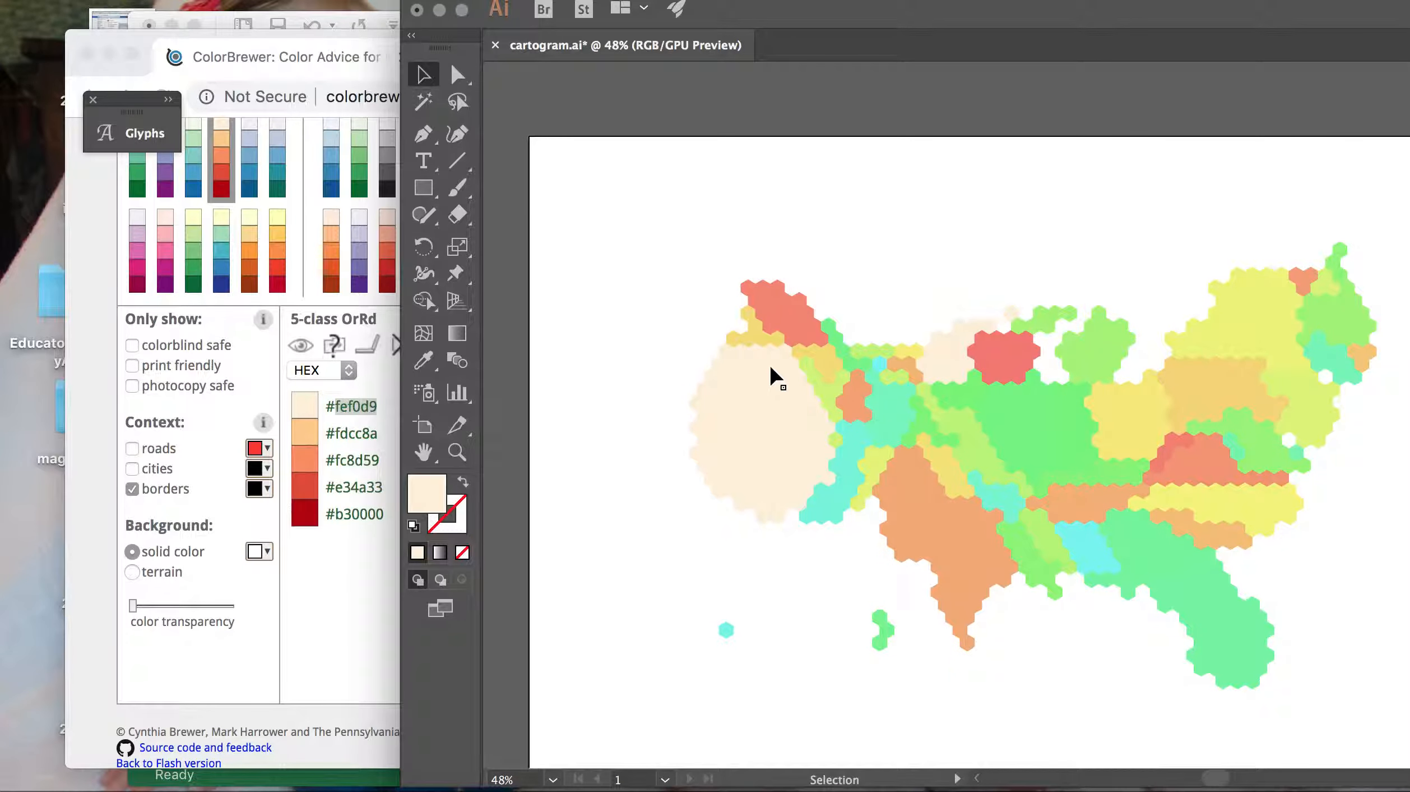
left_click(776, 306)
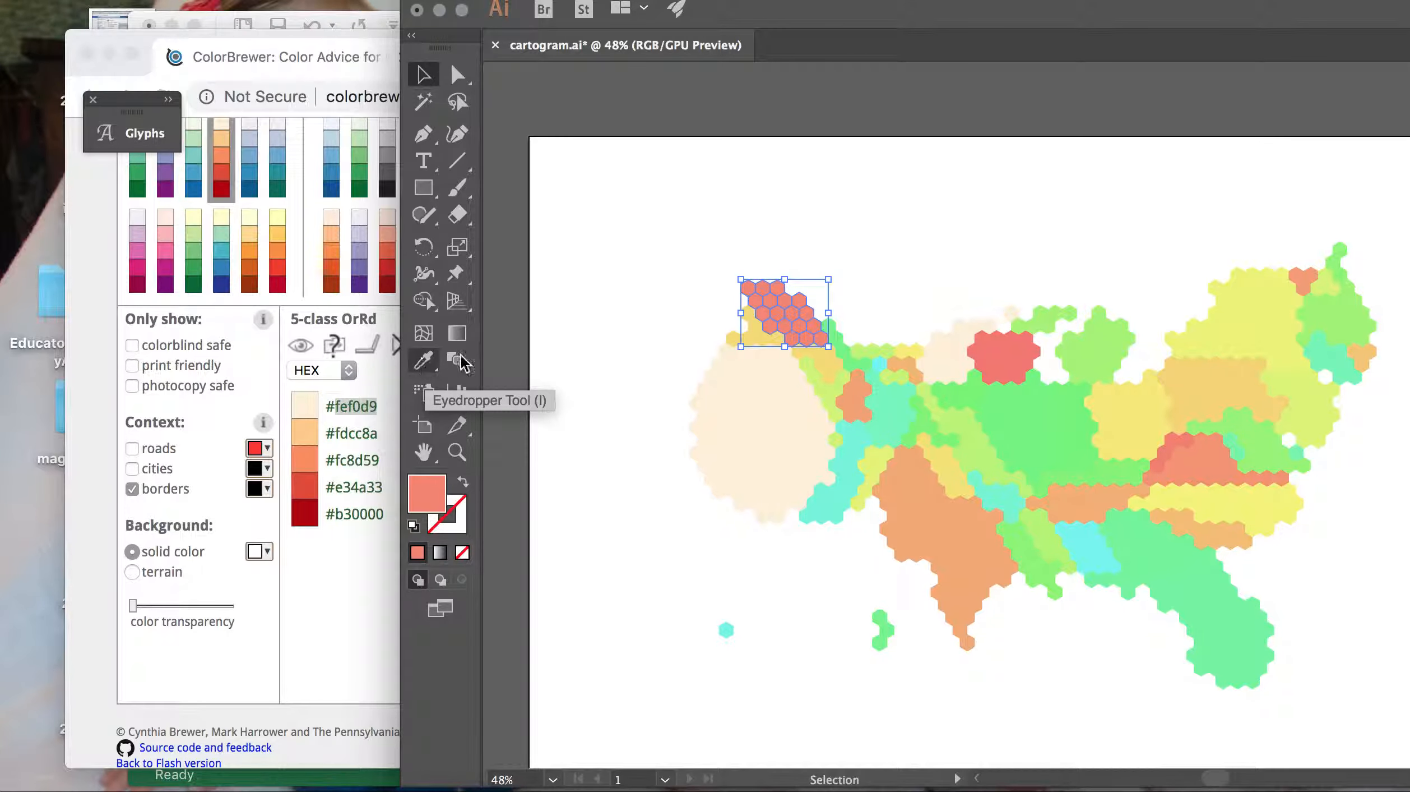
left_click(424, 361)
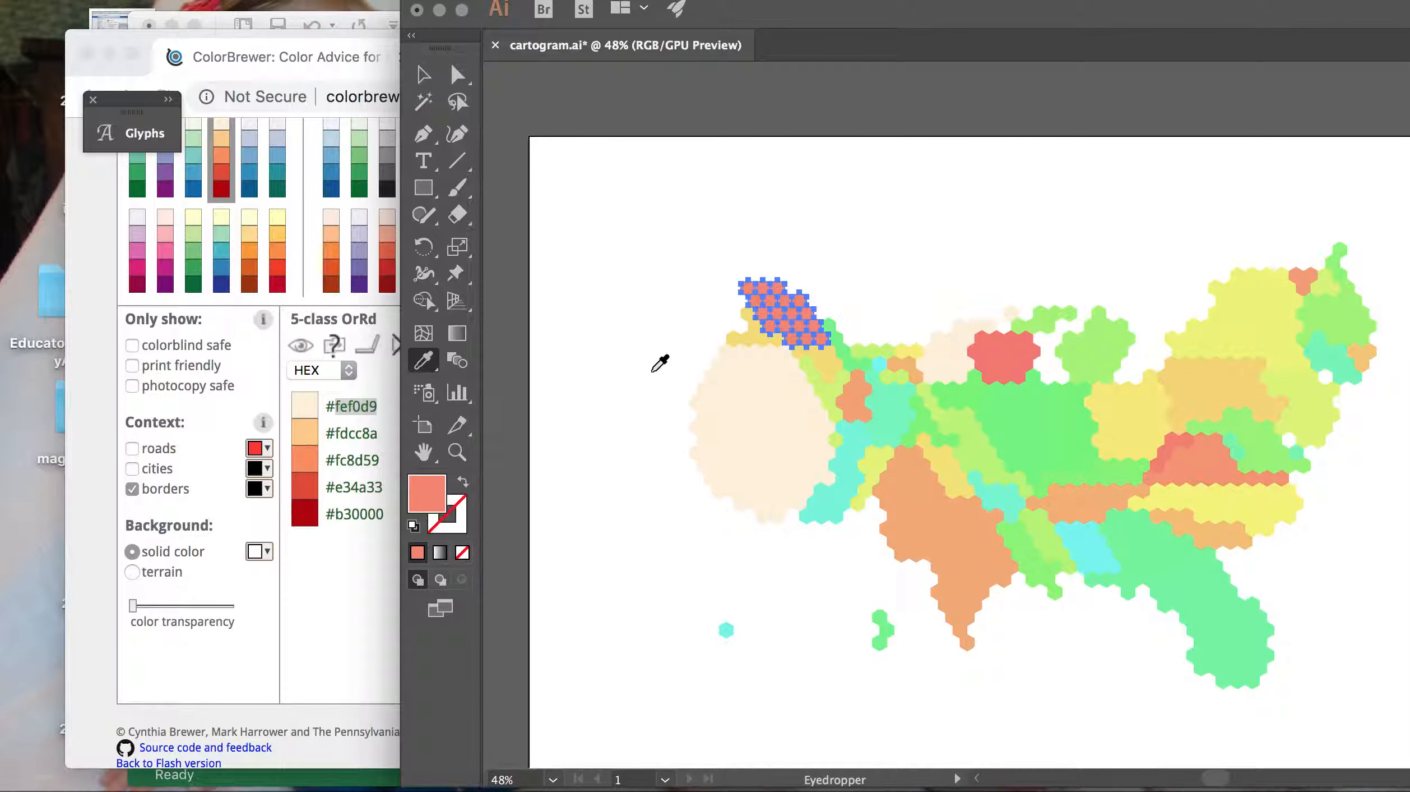
left_click_drag(660, 363, 203, 268)
left_click_drag(168, 221, 313, 455)
left_click(437, 78)
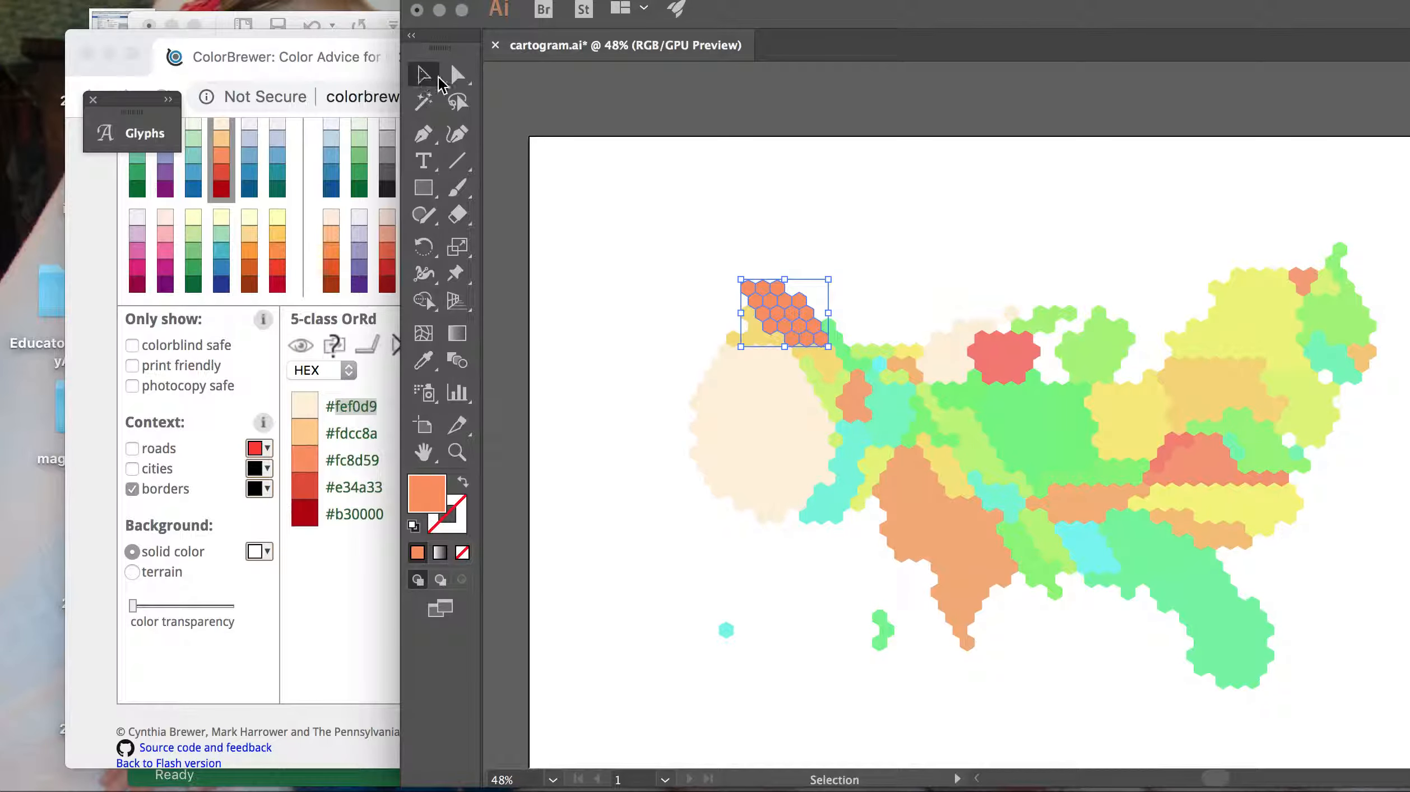
left_click(861, 168)
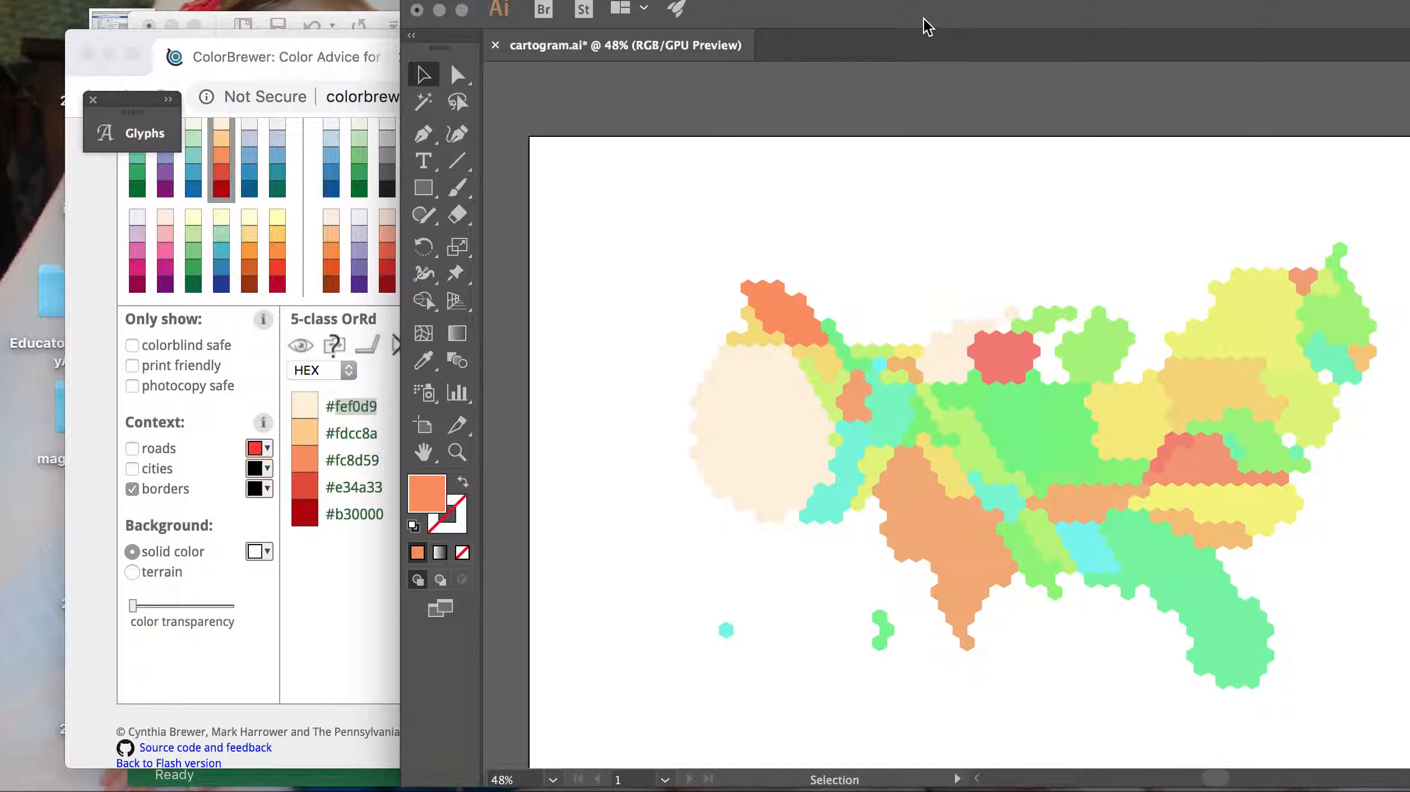
left_click_drag(923, 26, 527, 27)
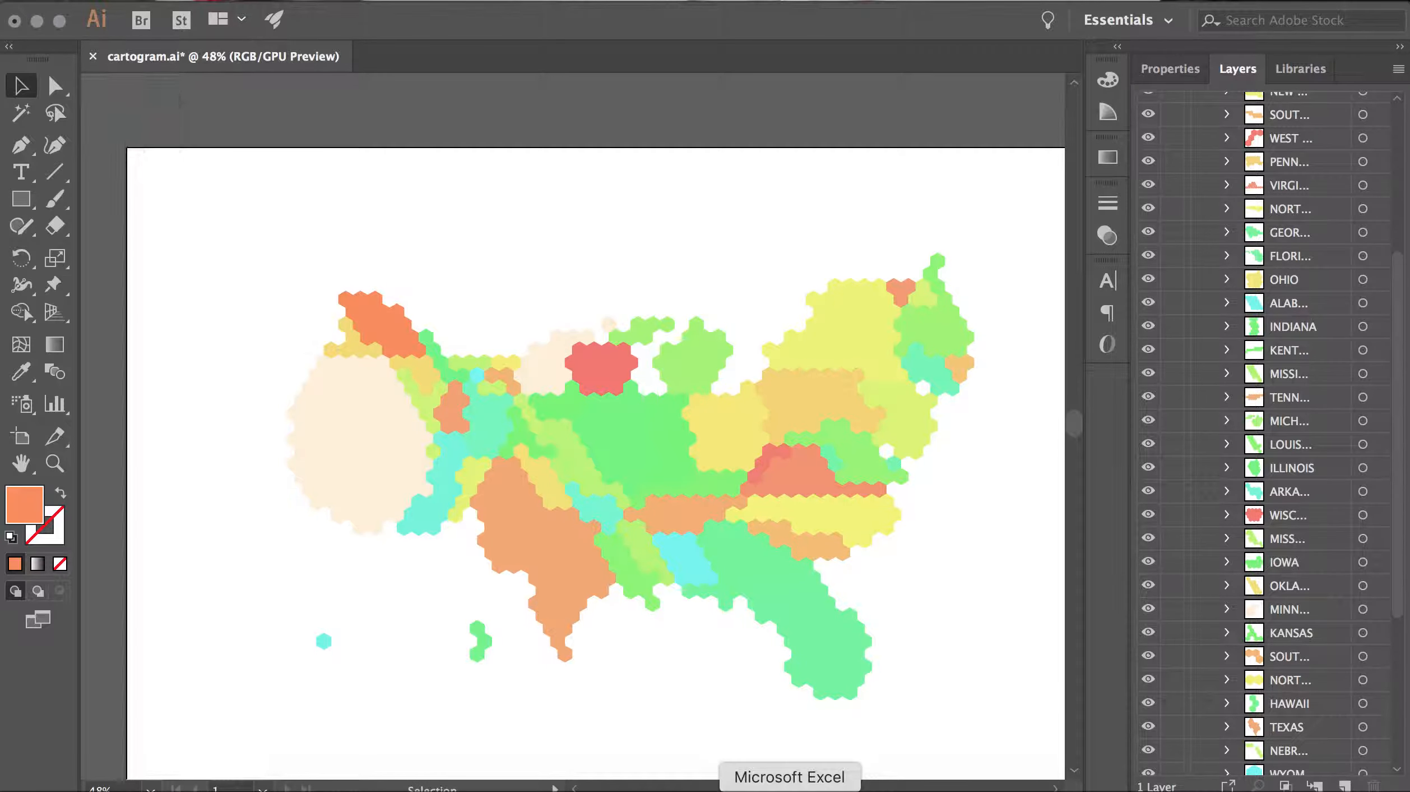
- Switch to the Excel workbook, examine which states have class 5 in C1:C9, and return to the Illustrator map
left_click(787, 787)
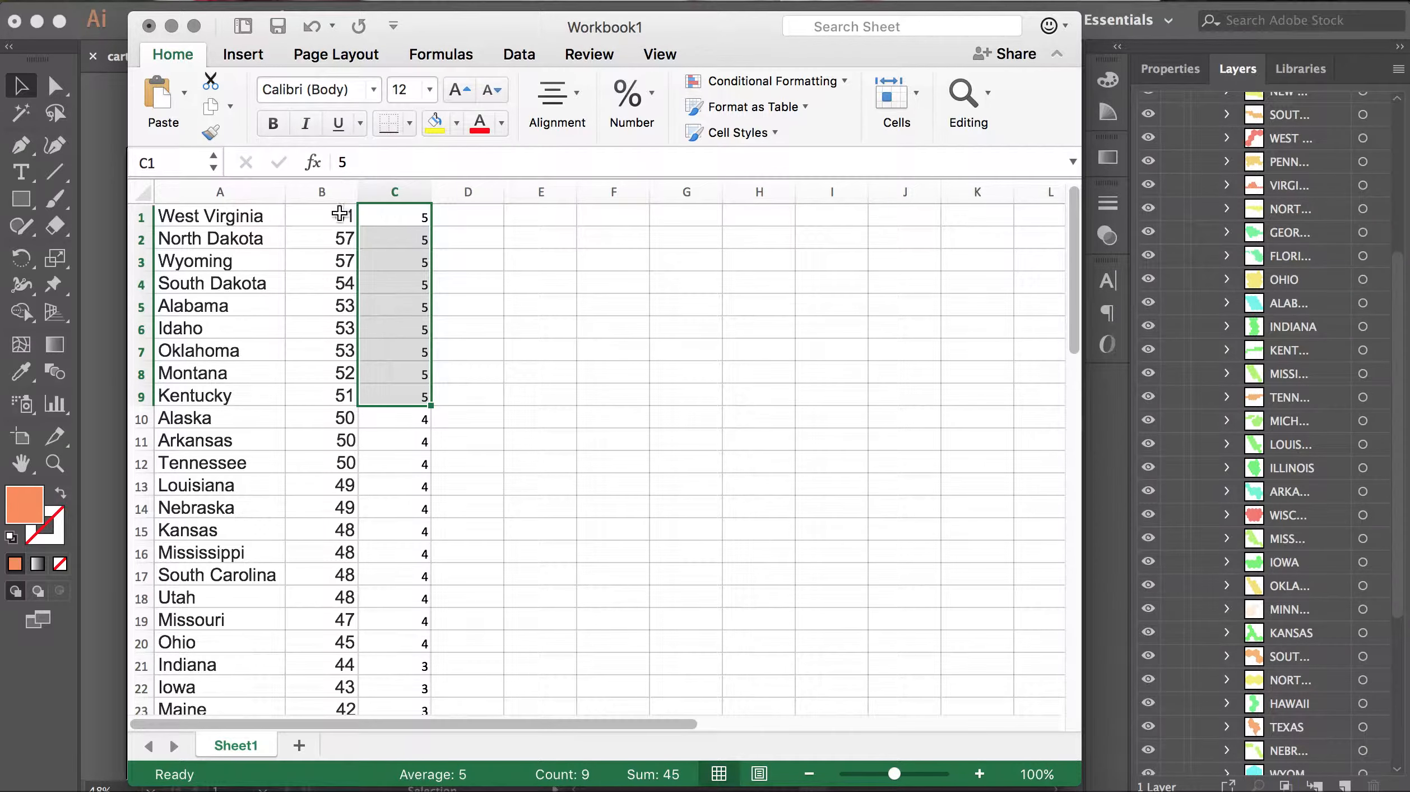
left_click(476, 337)
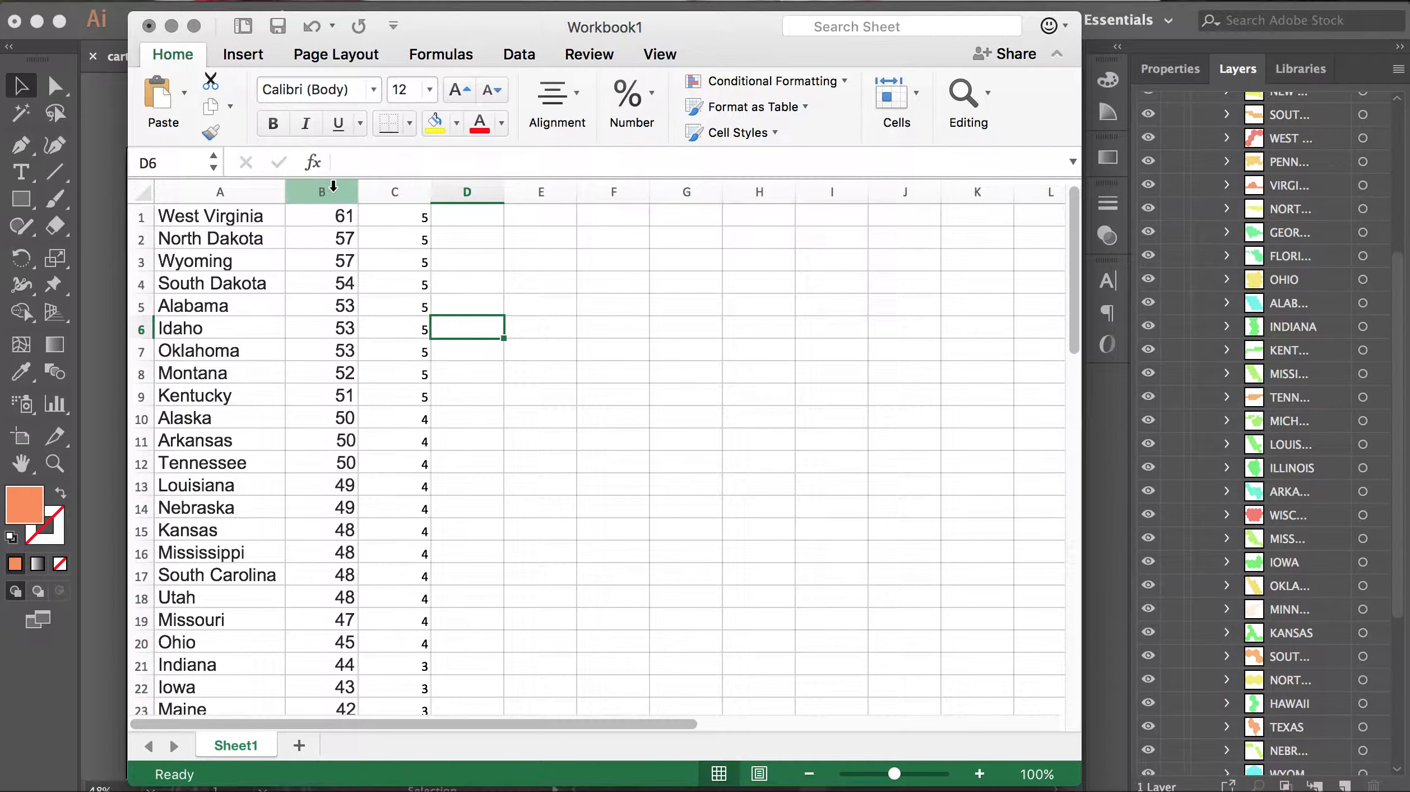
left_click_drag(378, 216, 382, 397)
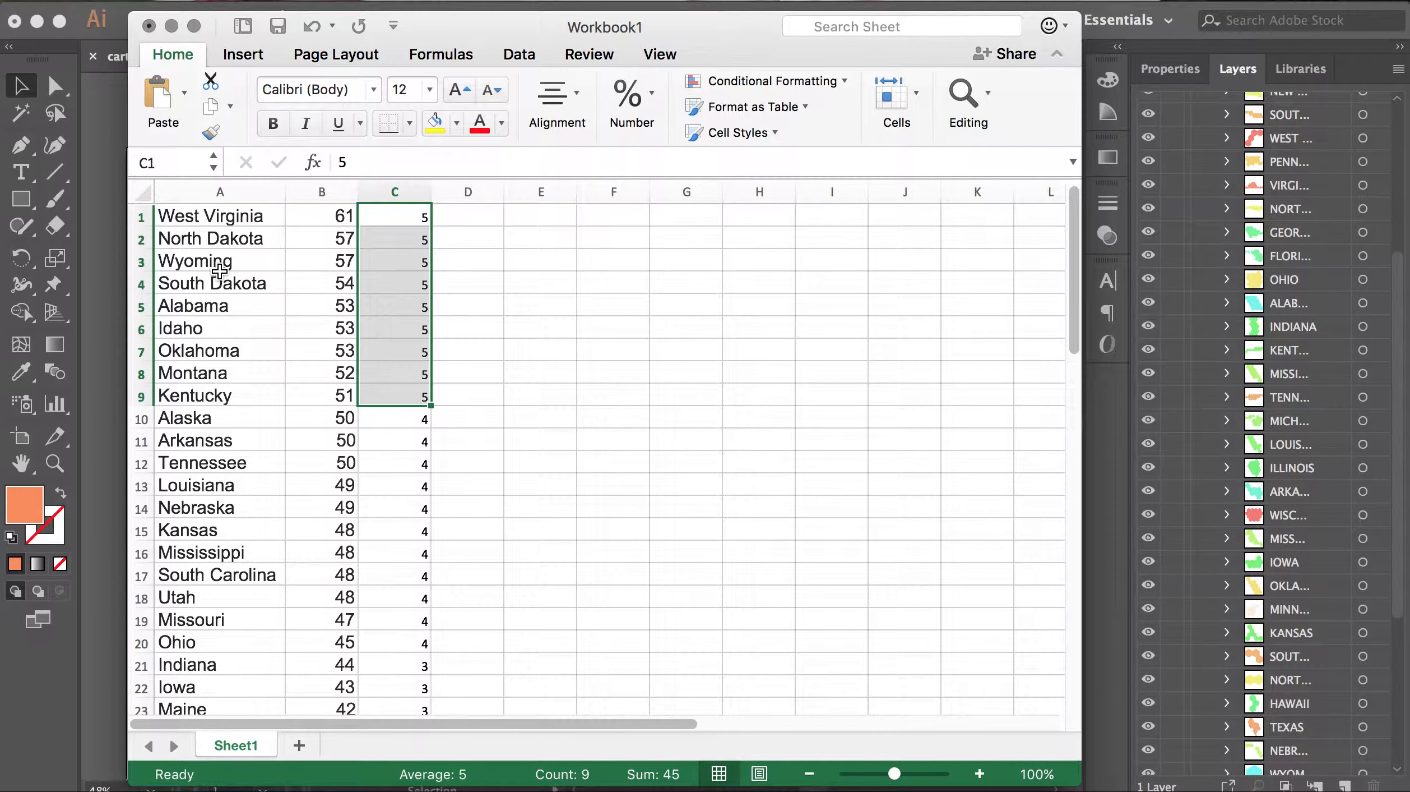
left_click(173, 26)
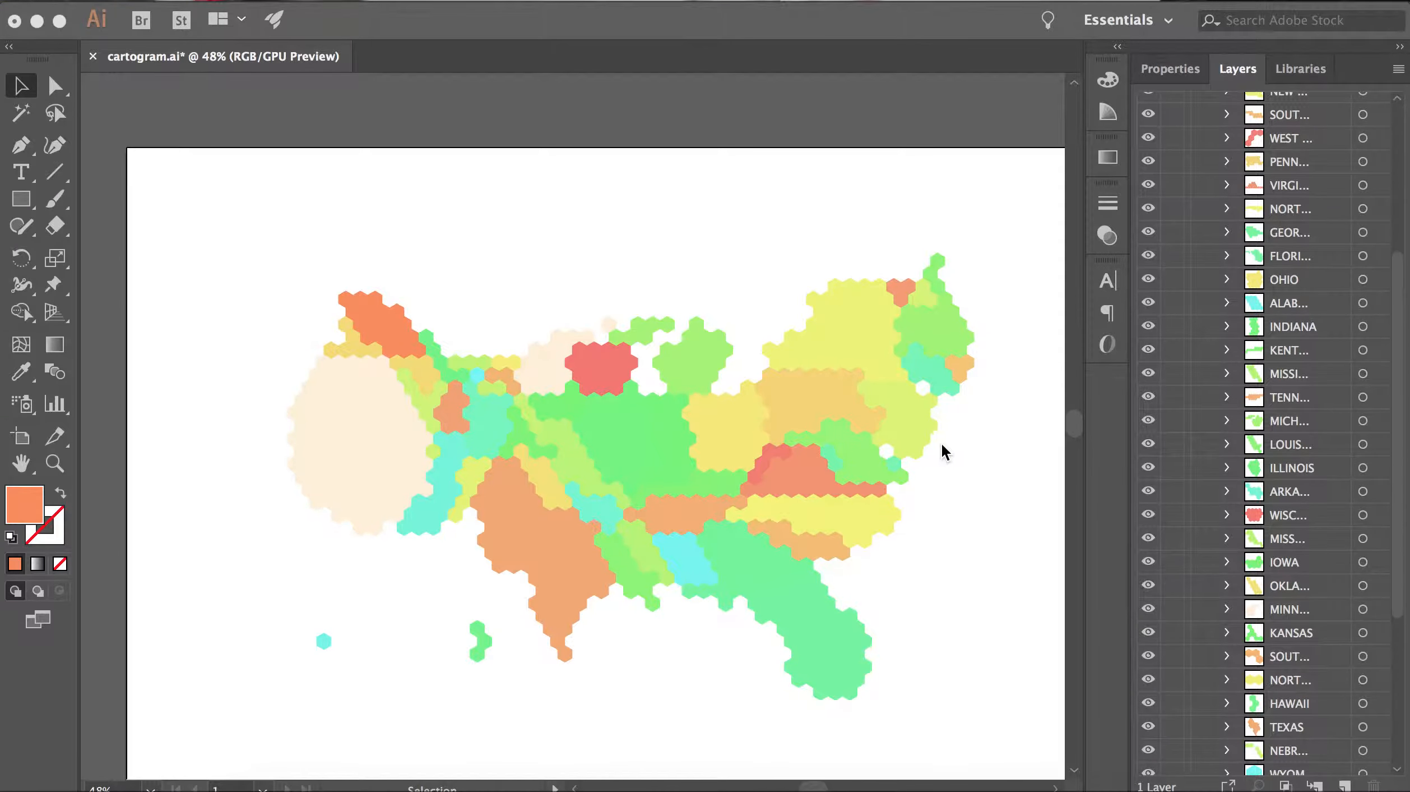
- Select West Virginia, South Dakota and North Dakota together, using the layer names to identify the shapes
left_click(832, 465)
left_click(838, 471)
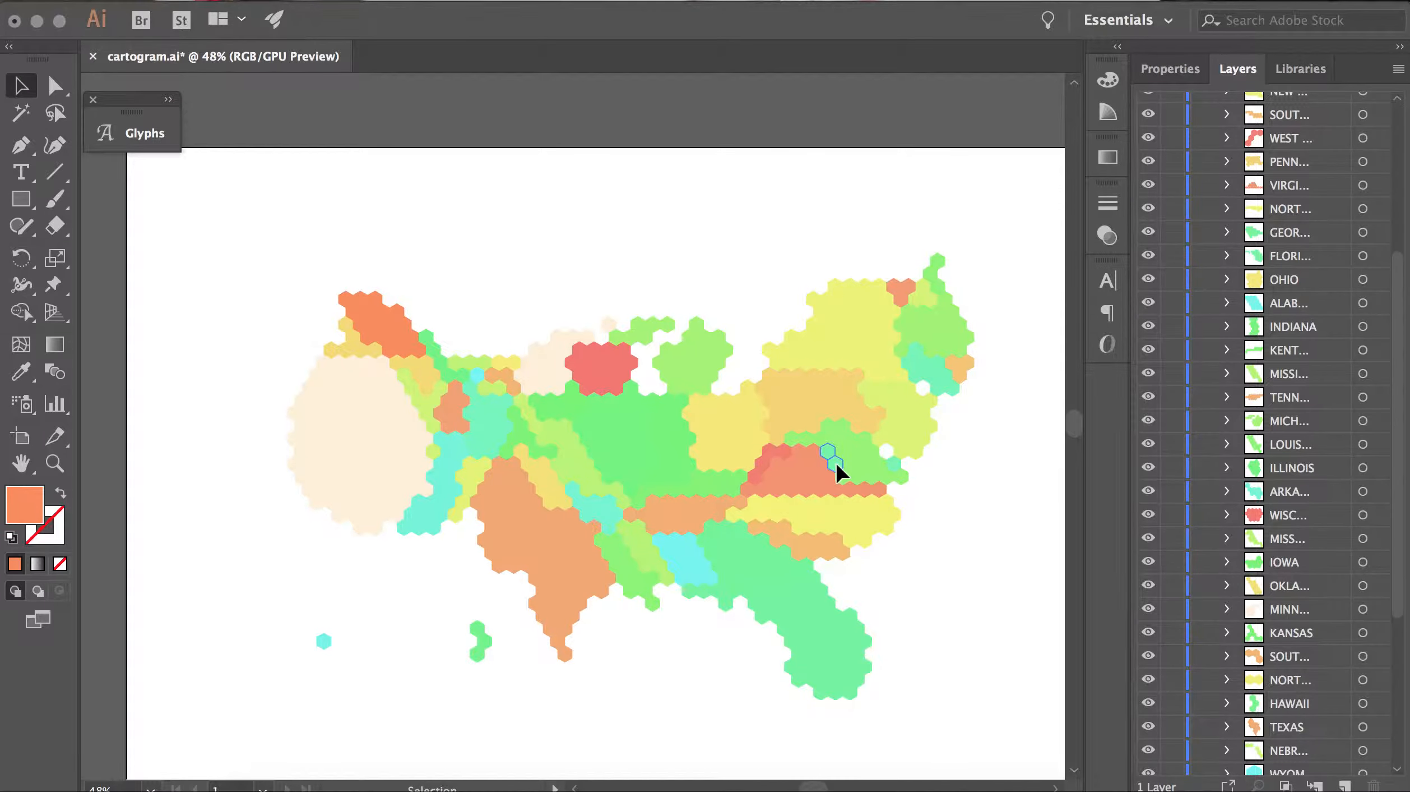
left_click_drag(1398, 290, 1396, 117)
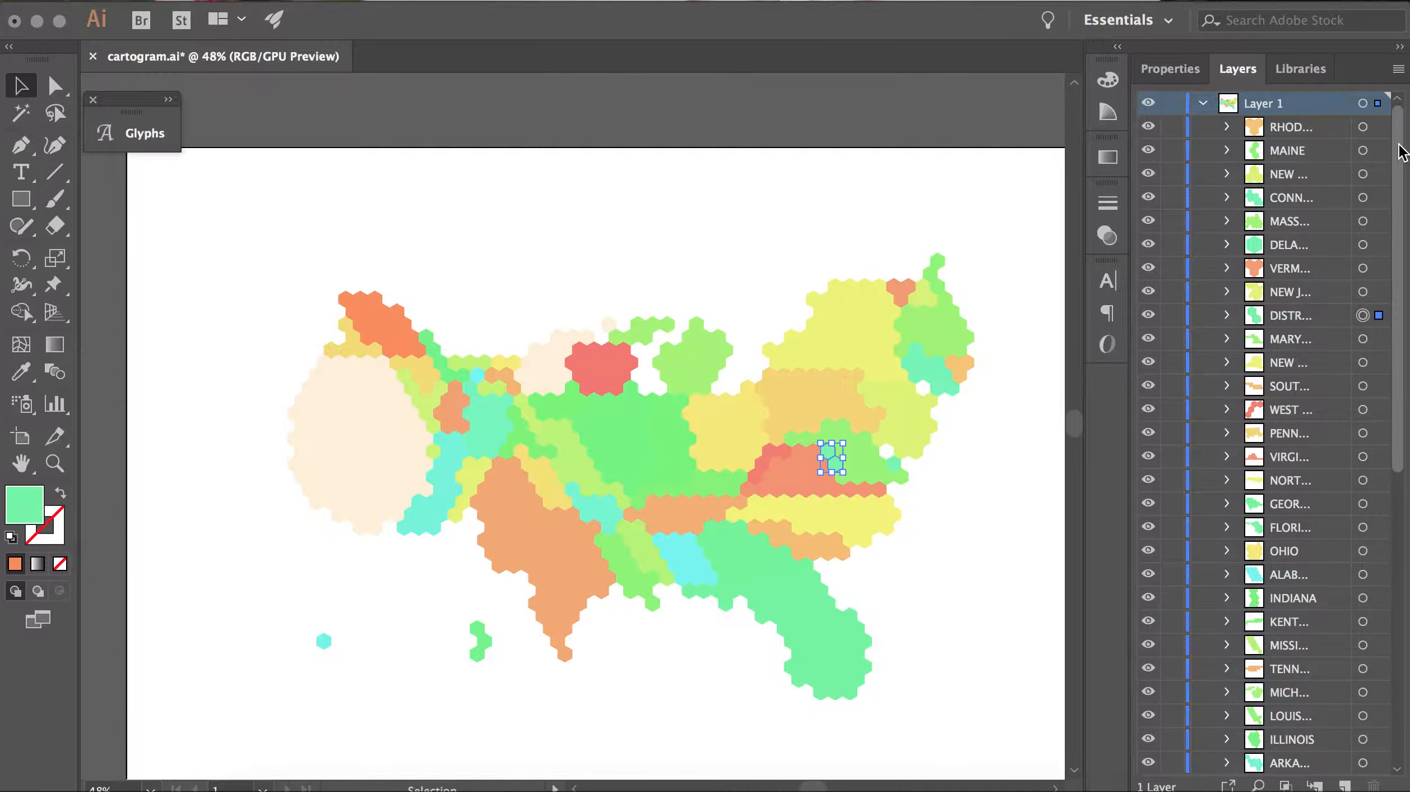
left_click(771, 463)
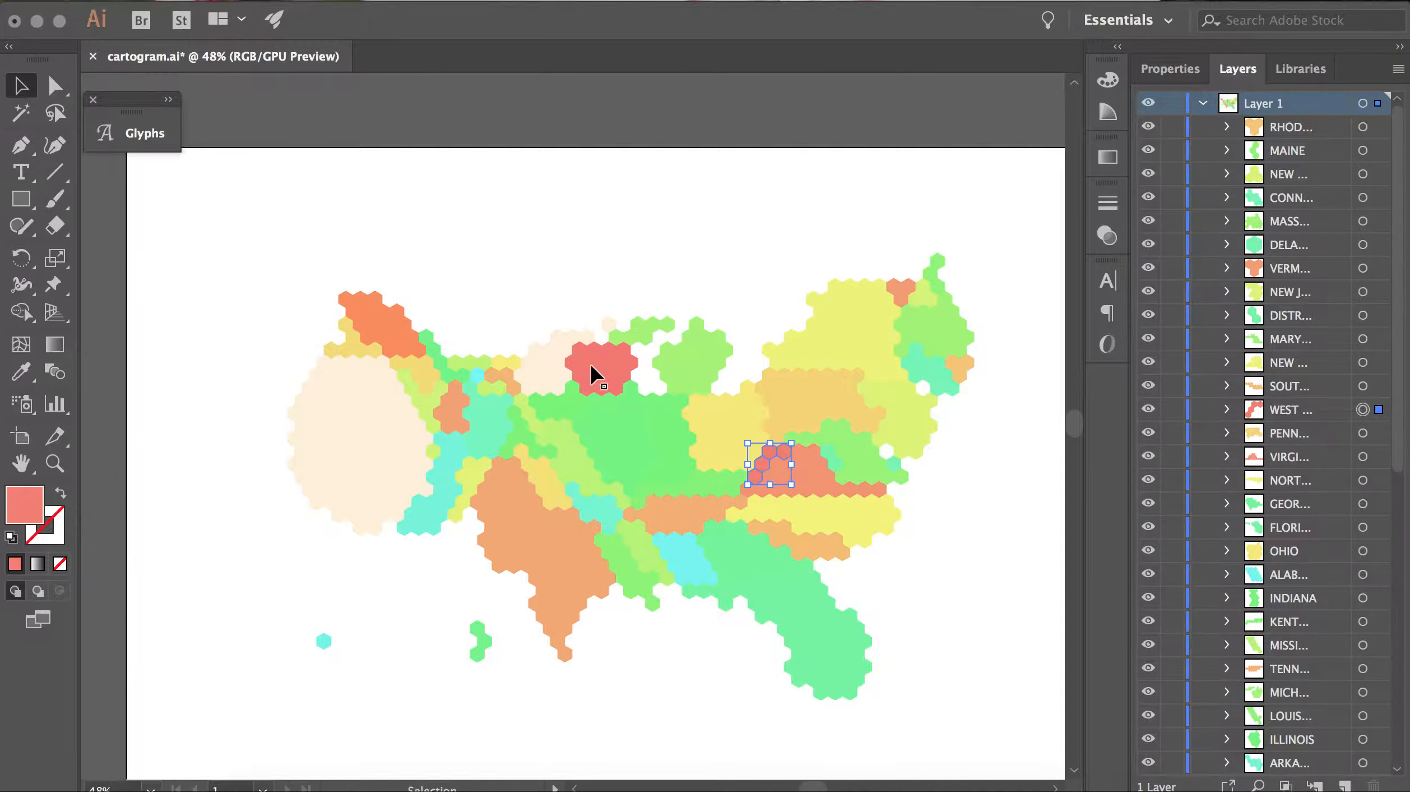
left_click(510, 386, "shift")
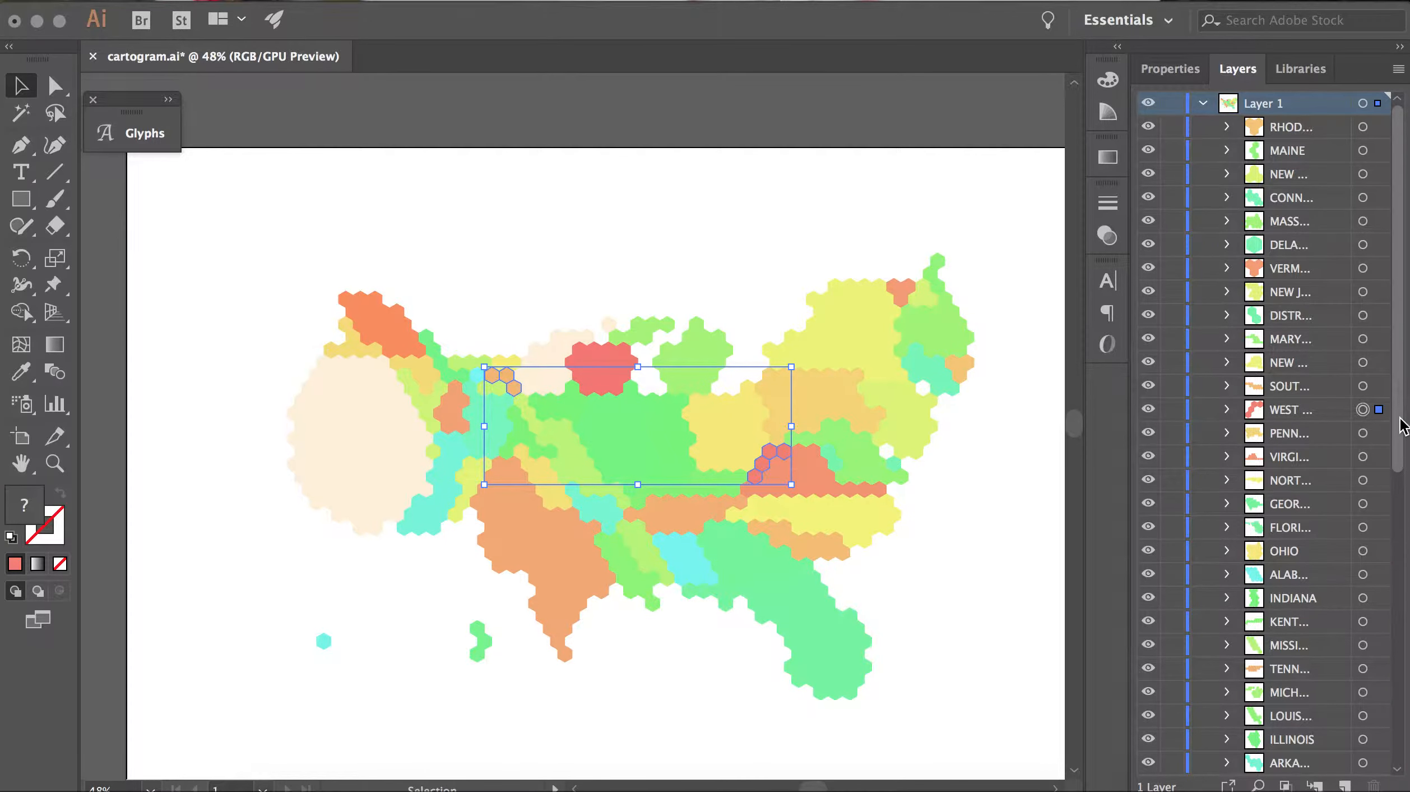
scroll(1401, 418, "down", 10)
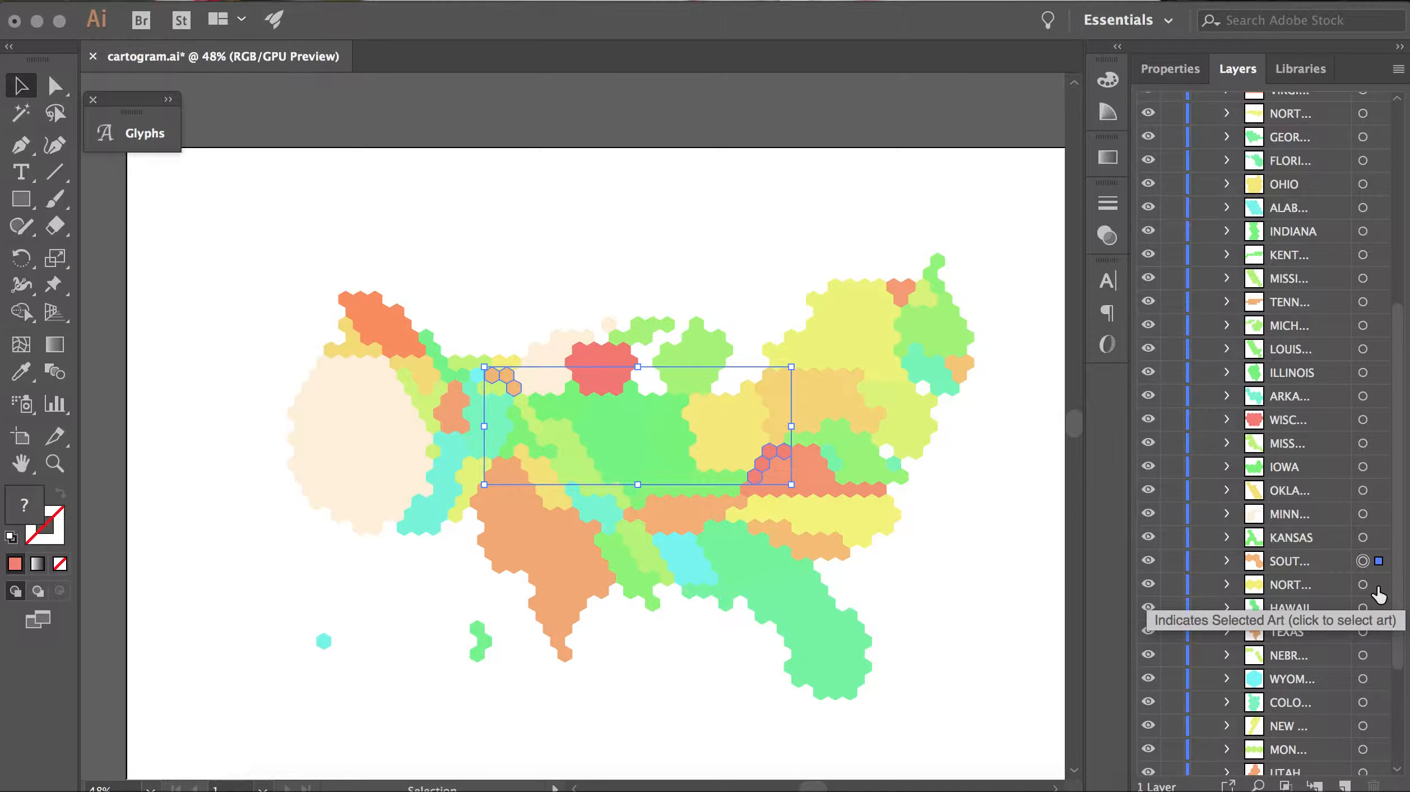
left_click(1378, 586, "shift")
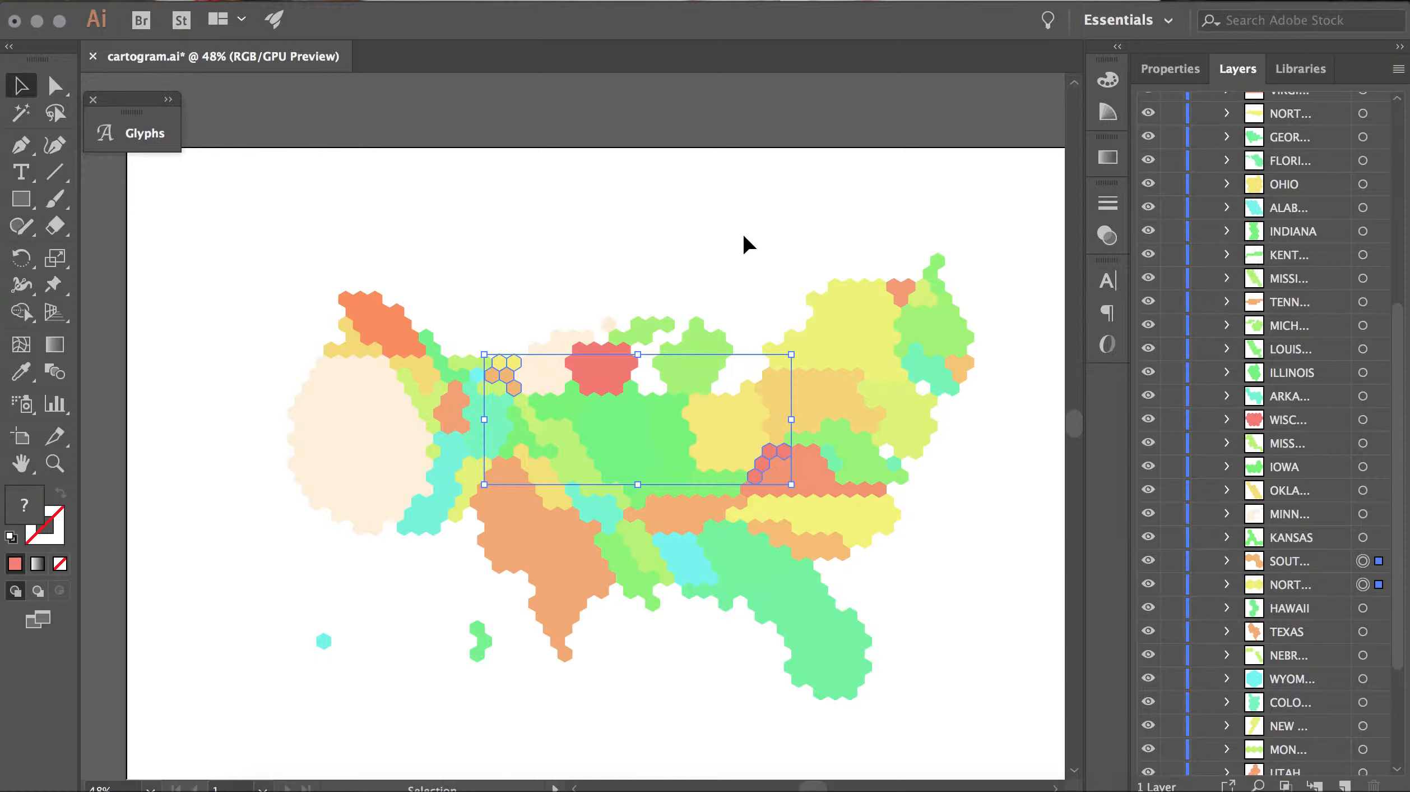
- Fill the three selected states with ColorBrewer's #b30000 swatch using the Eyedropper, then bring the layer list back into view and deselect them
left_click_drag(513, 12, 848, 4)
left_click(364, 363)
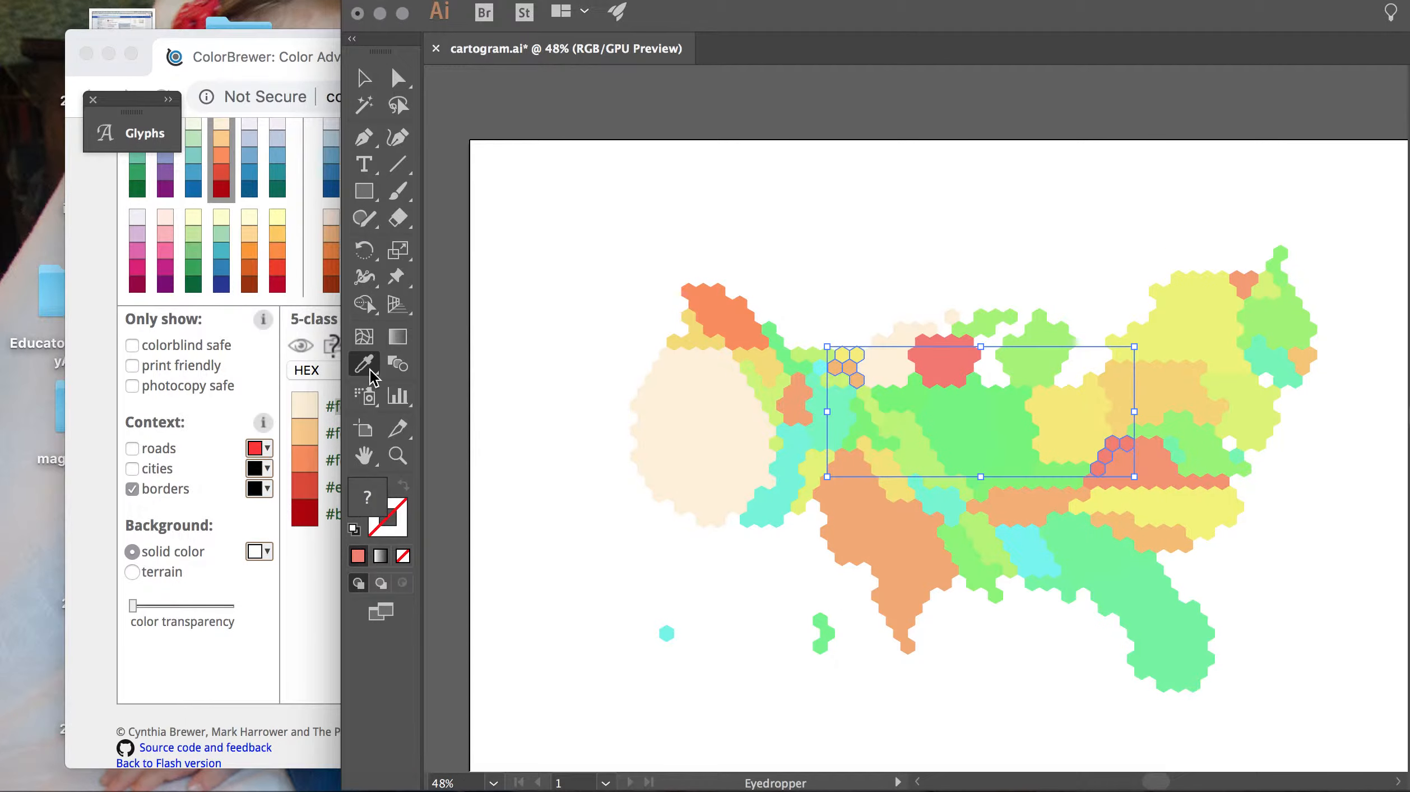
left_click(438, 550)
left_click_drag(444, 541, 310, 512)
left_click(365, 79)
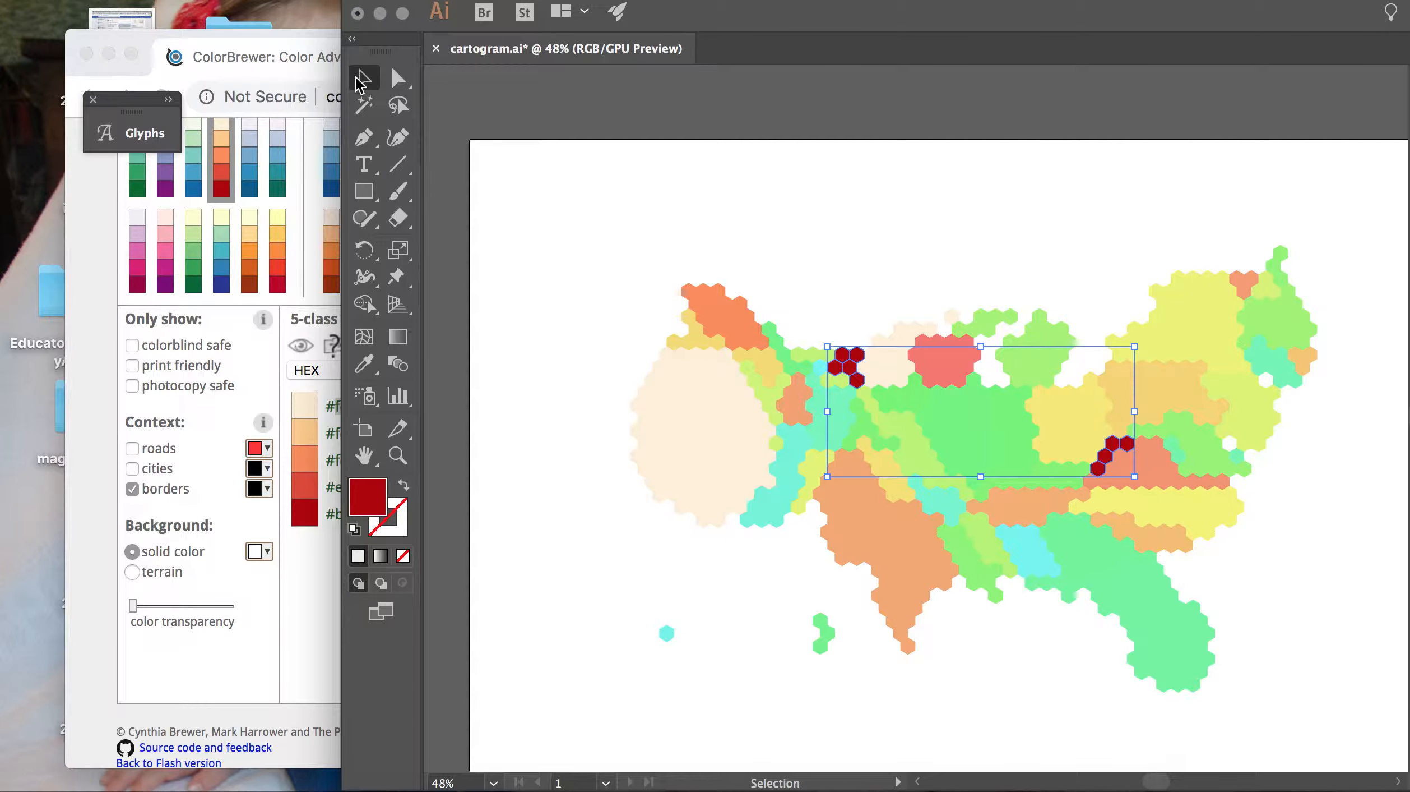
left_click_drag(868, 25, 510, 32)
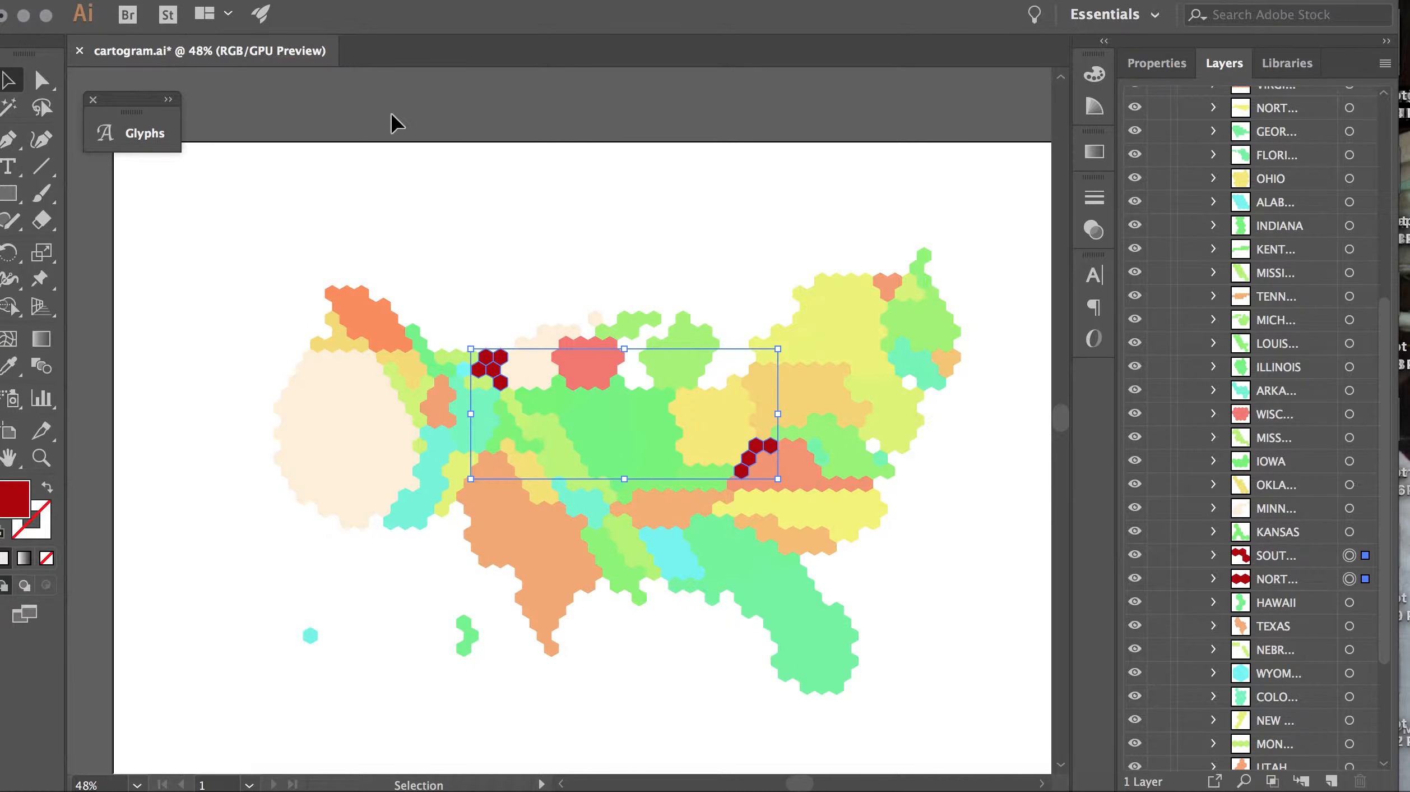
left_click(634, 375)
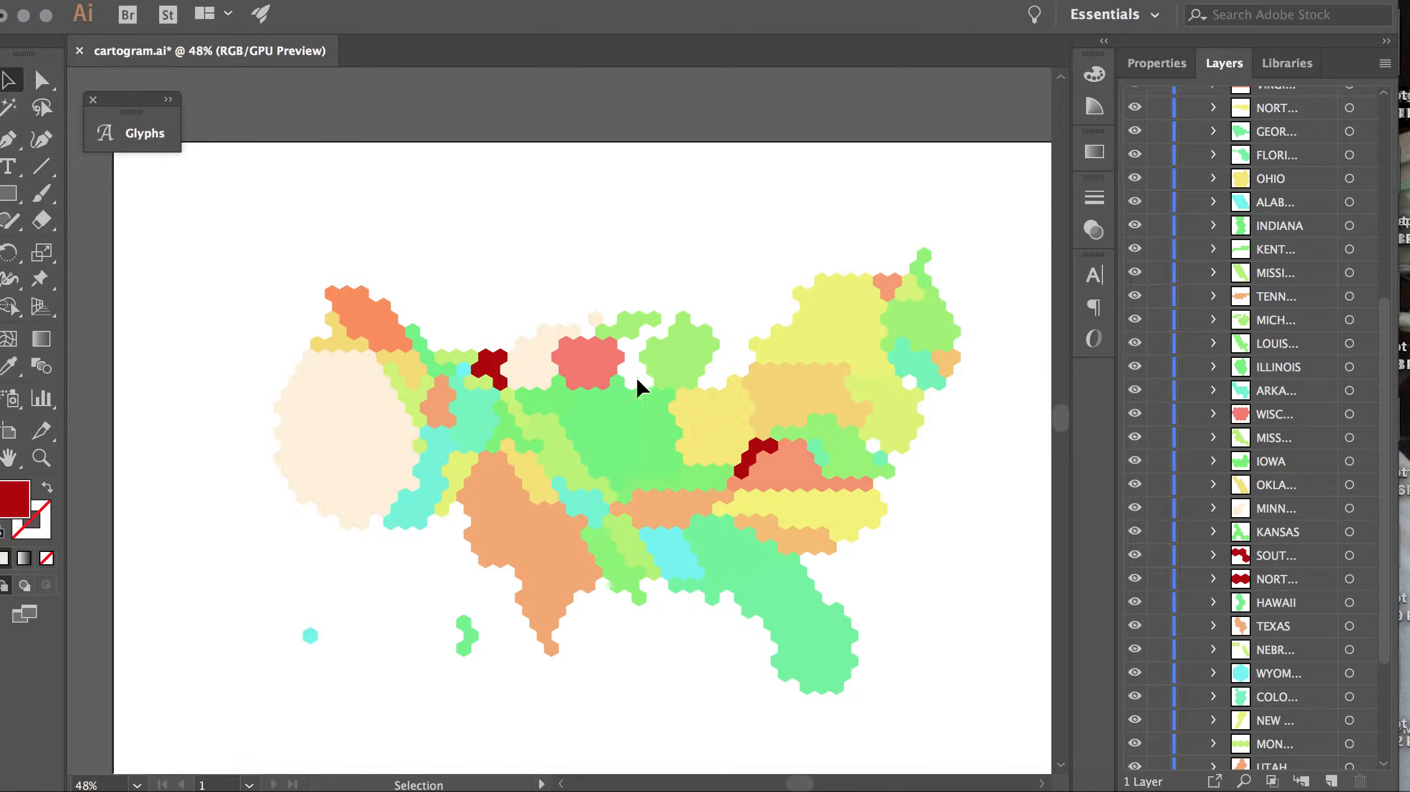
left_click(489, 370)
left_click(467, 283)
key("super+a")
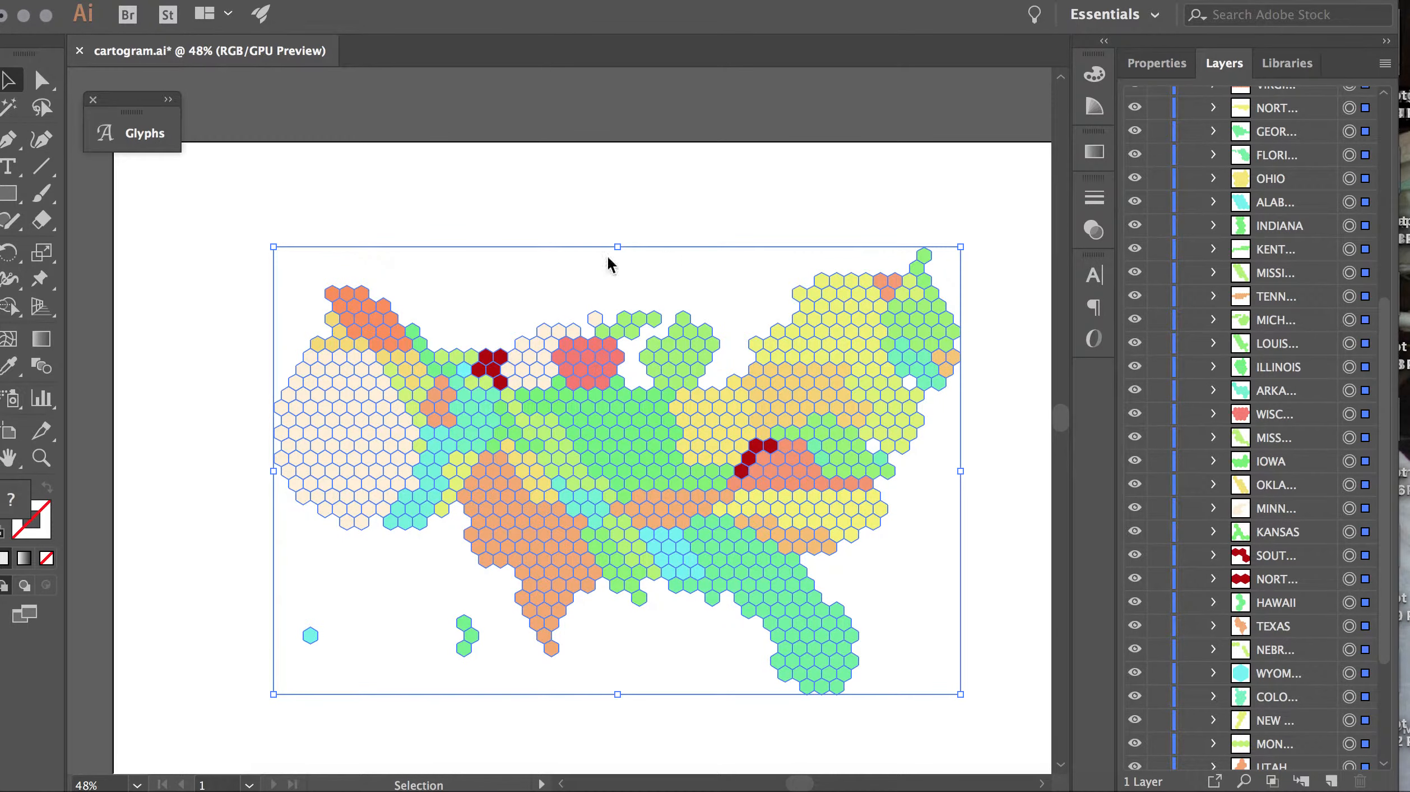
left_click(539, 235)
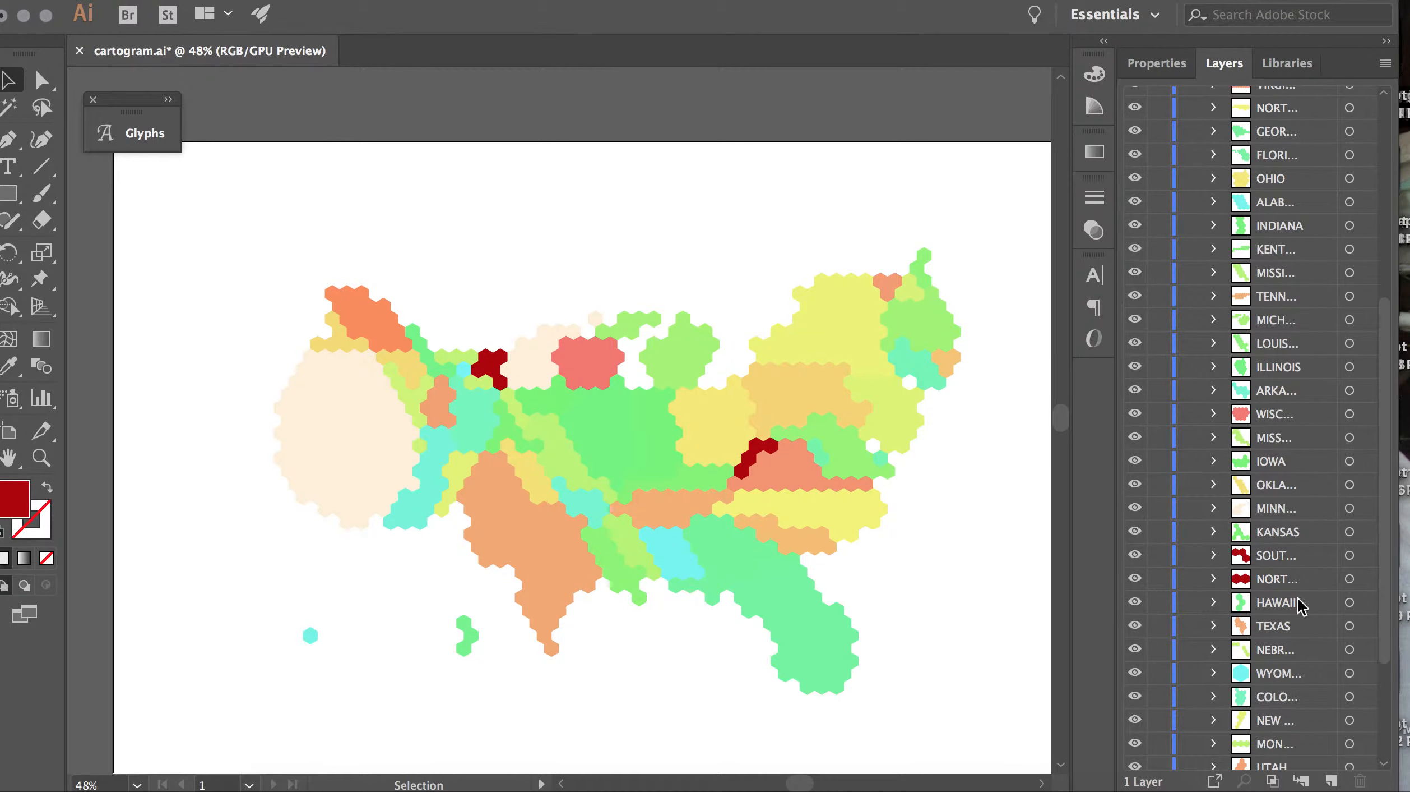
- With the South Dakota shape selected, add a new layer above Layer 1 and open its name for editing
left_click(756, 446)
left_click(489, 364)
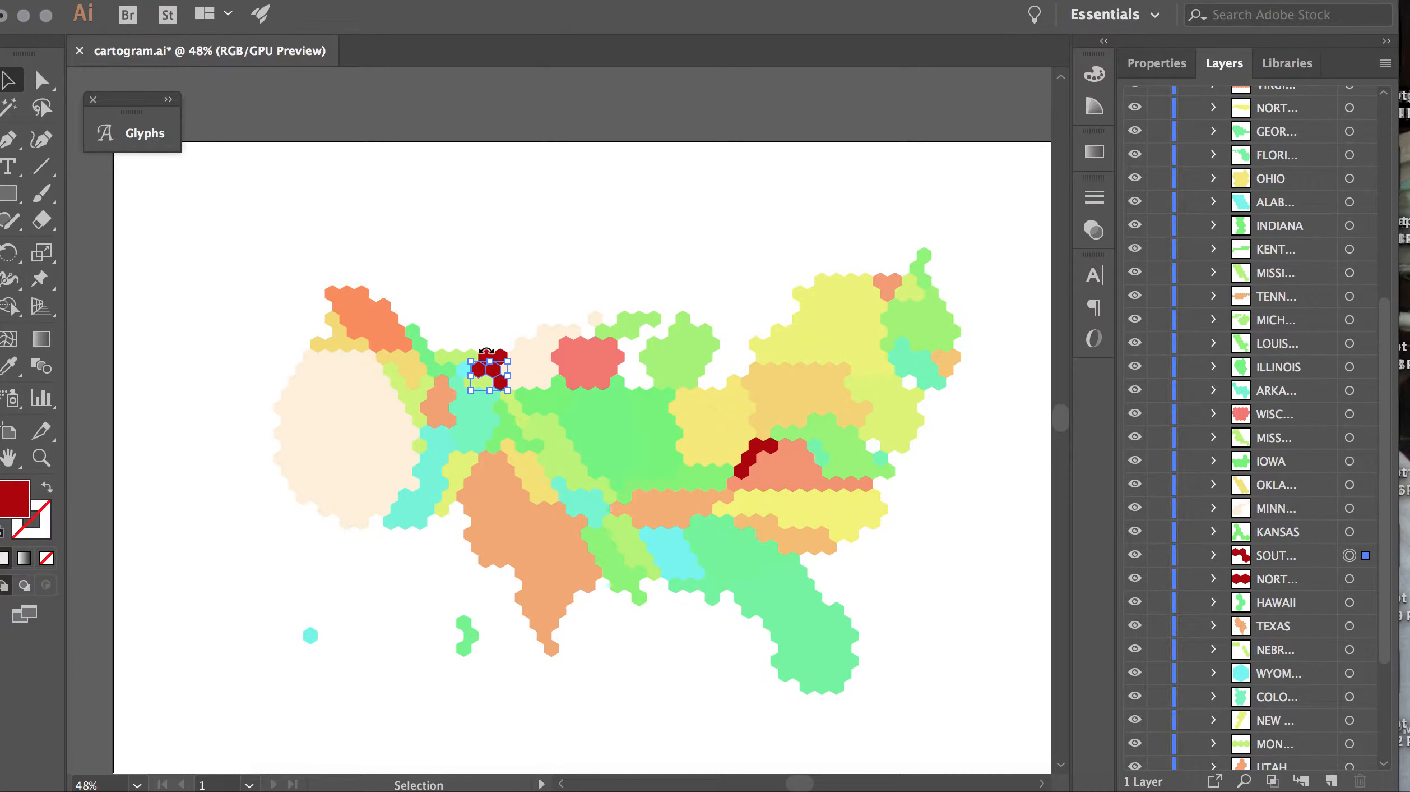
left_click_drag(1387, 377, 1375, 32)
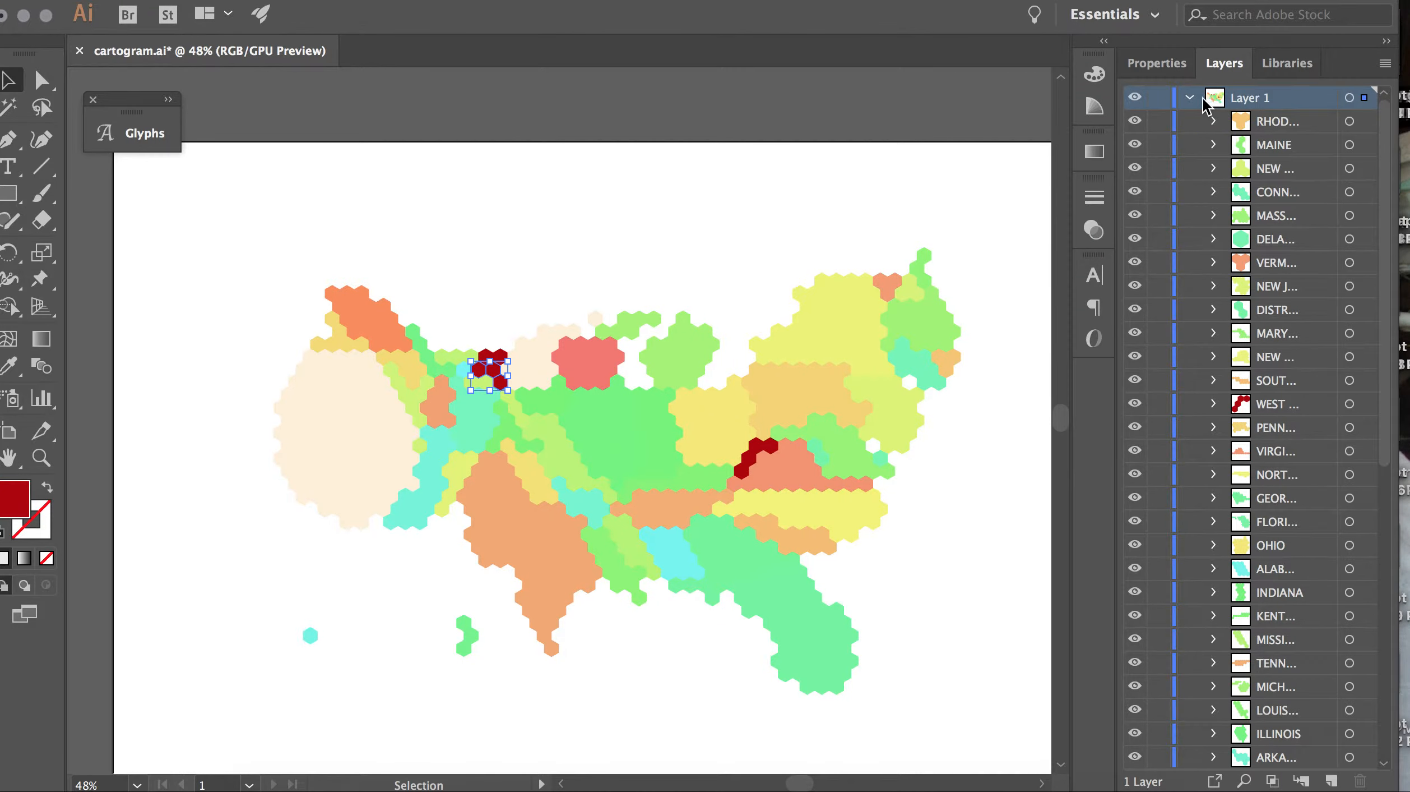
left_click(1332, 780)
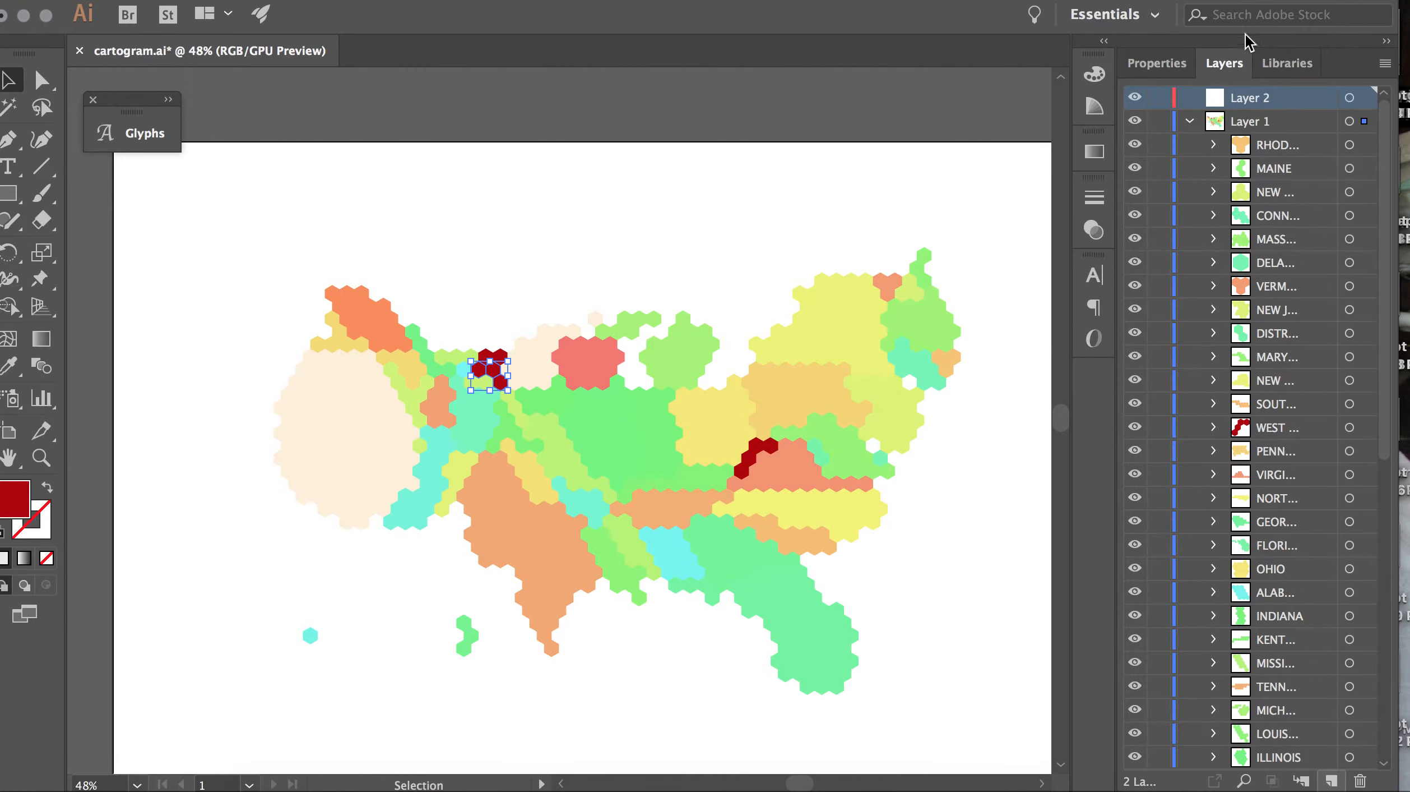
double_click(1247, 98)
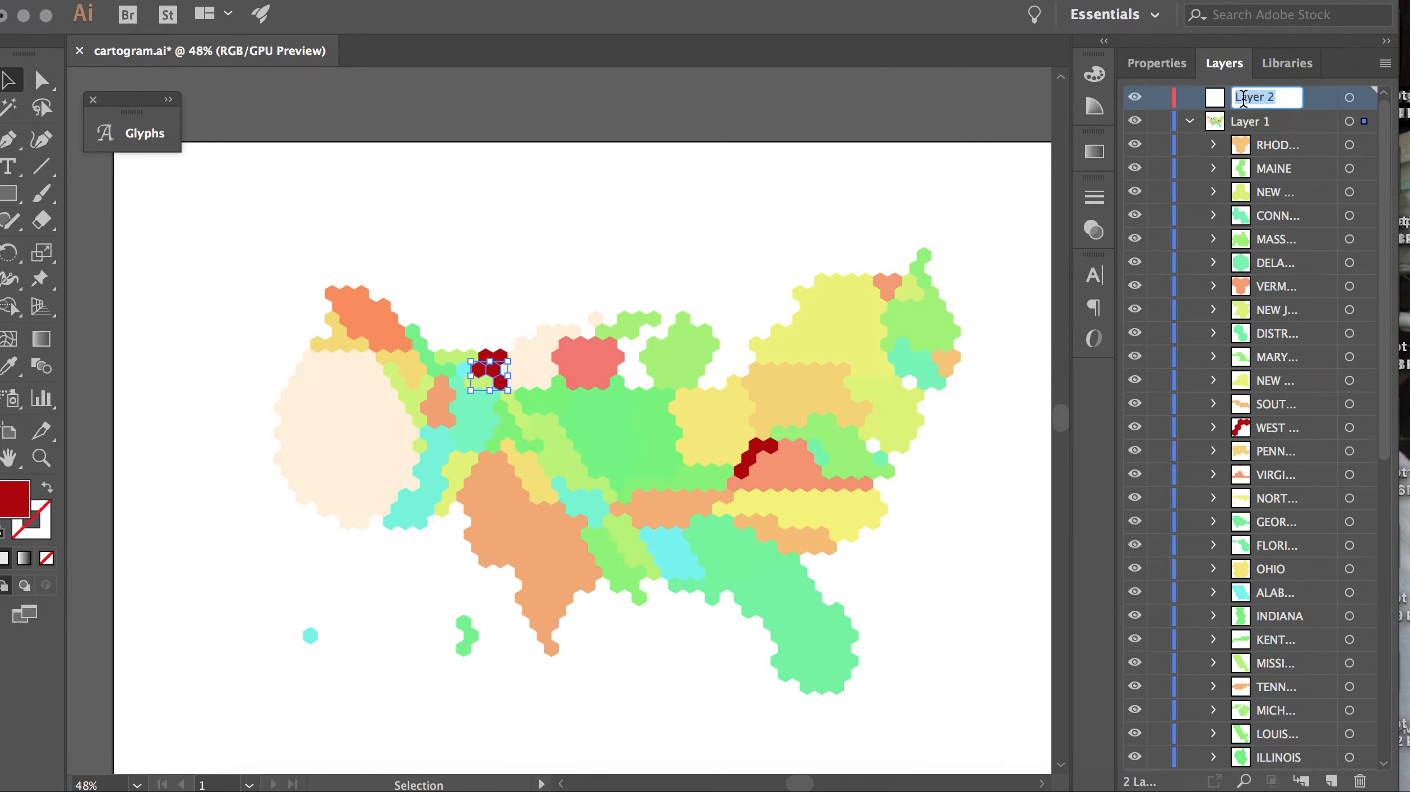